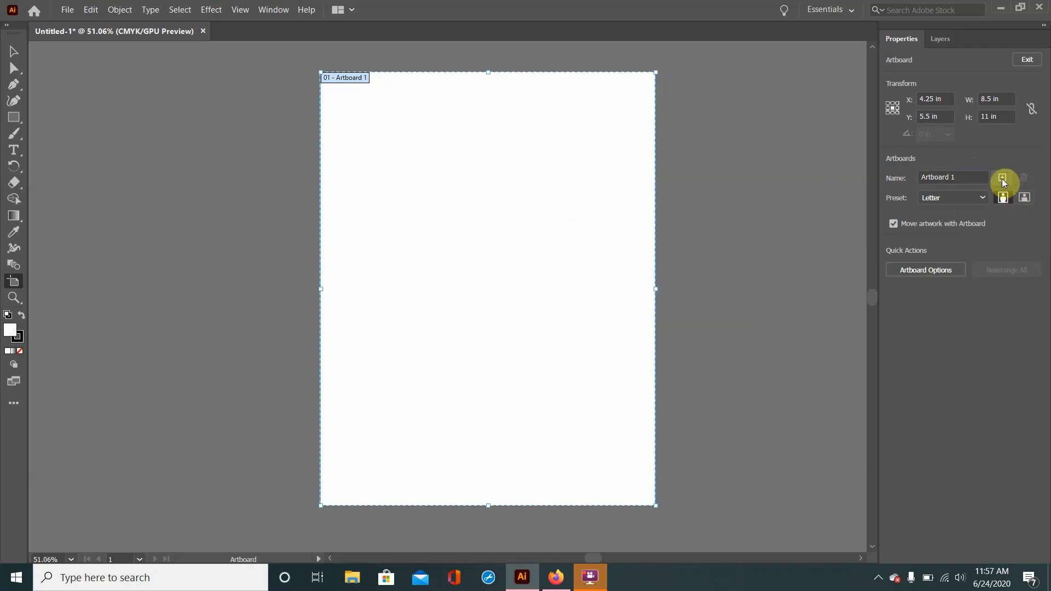
Add a second Letter-size artboard beside Artboard 1
{"action": "left_click", "coordinate": [1001, 178]}
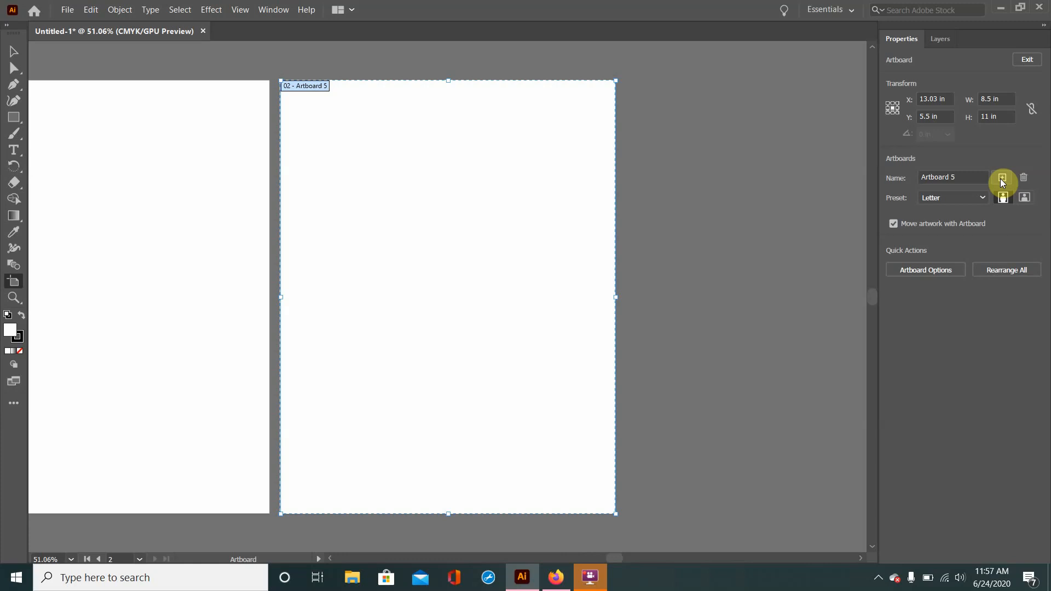
{"action": "scroll", "coordinate": [573, 249], "scroll_direction": "left", "scroll_amount": 4}
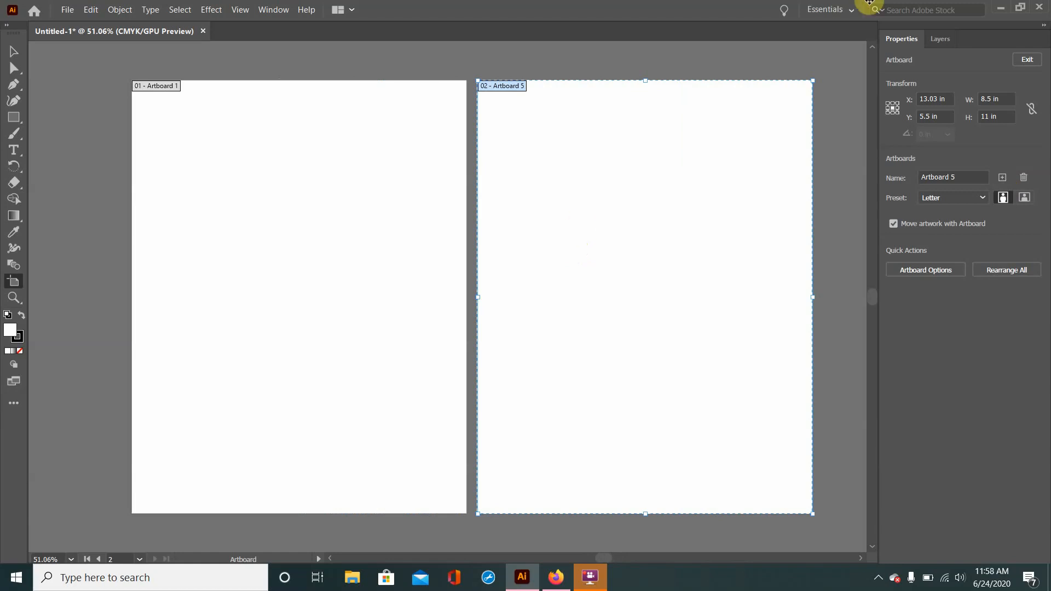
Switch to the UCP laser control panel and compare both pages of the Untitled-1 print file
{"action": "left_click", "coordinate": [996, 6]}
{"action": "left_click", "coordinate": [123, 282]}
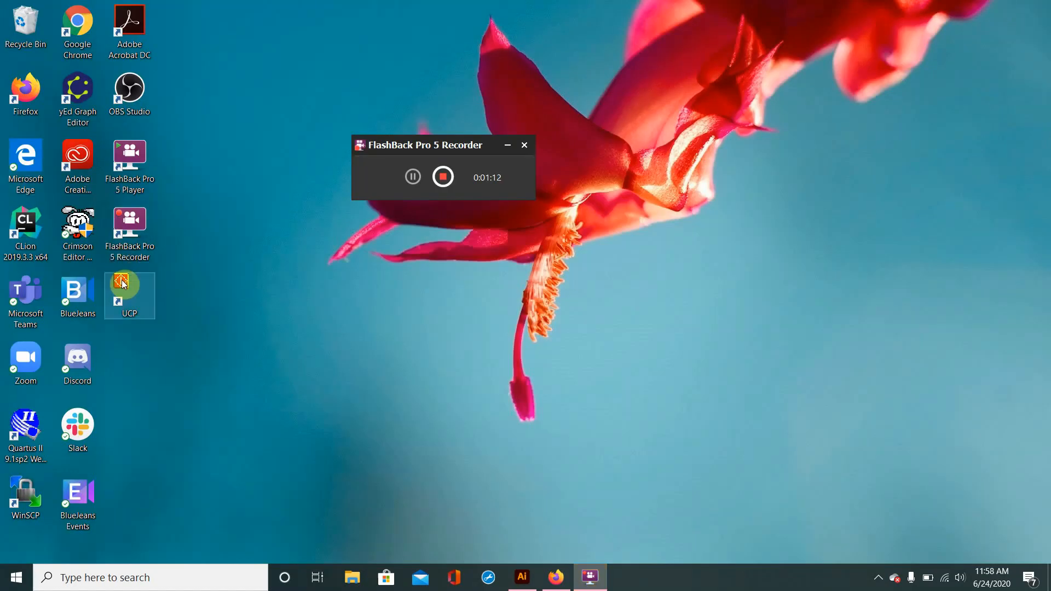
{"action": "double_click", "coordinate": [123, 282]}
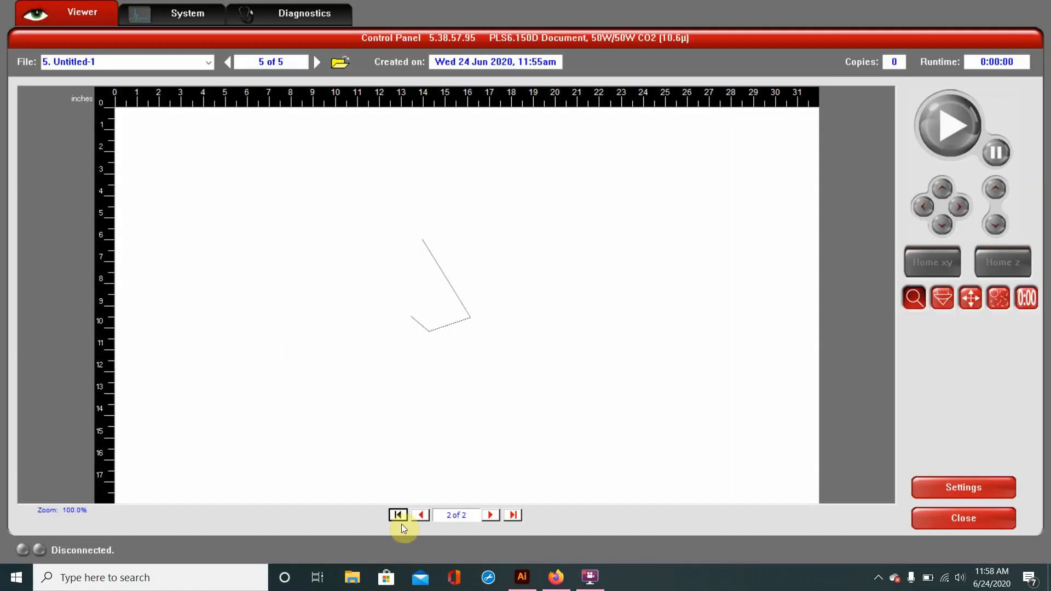
{"action": "left_click", "coordinate": [421, 515]}
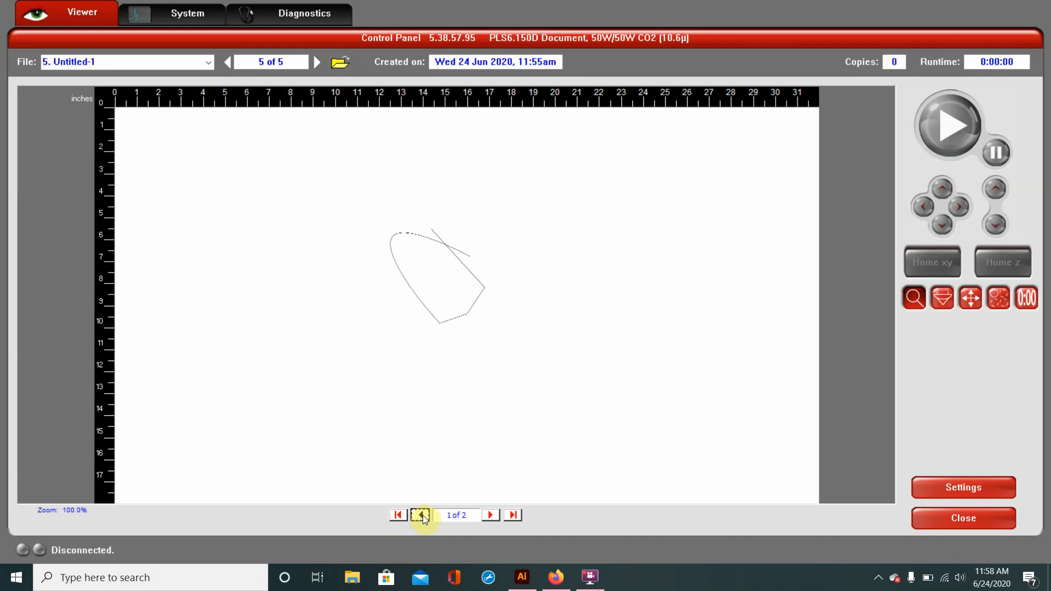
{"action": "left_click", "coordinate": [490, 516]}
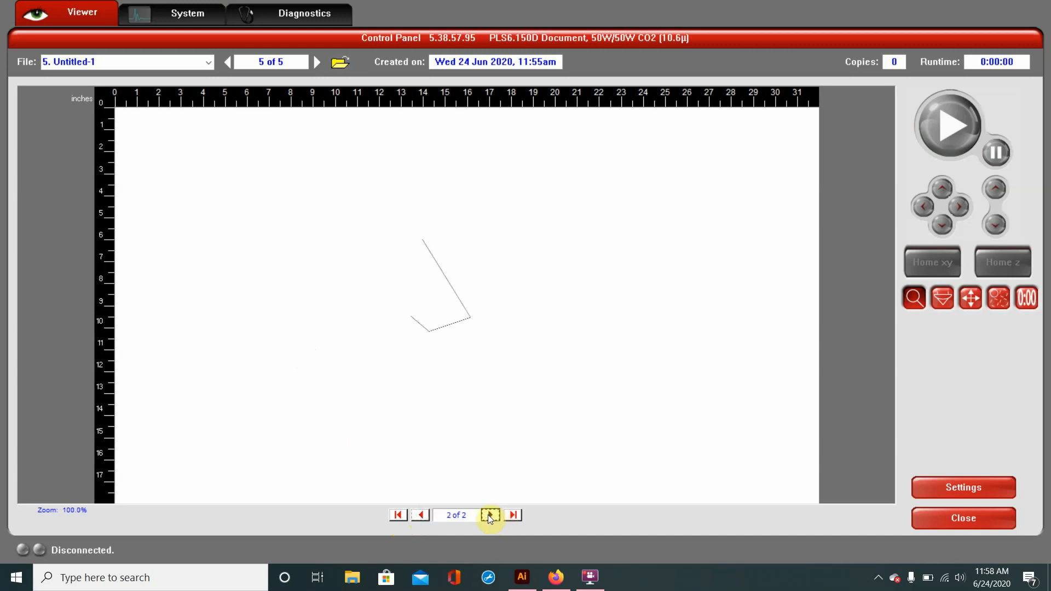
{"action": "left_click", "coordinate": [420, 515]}
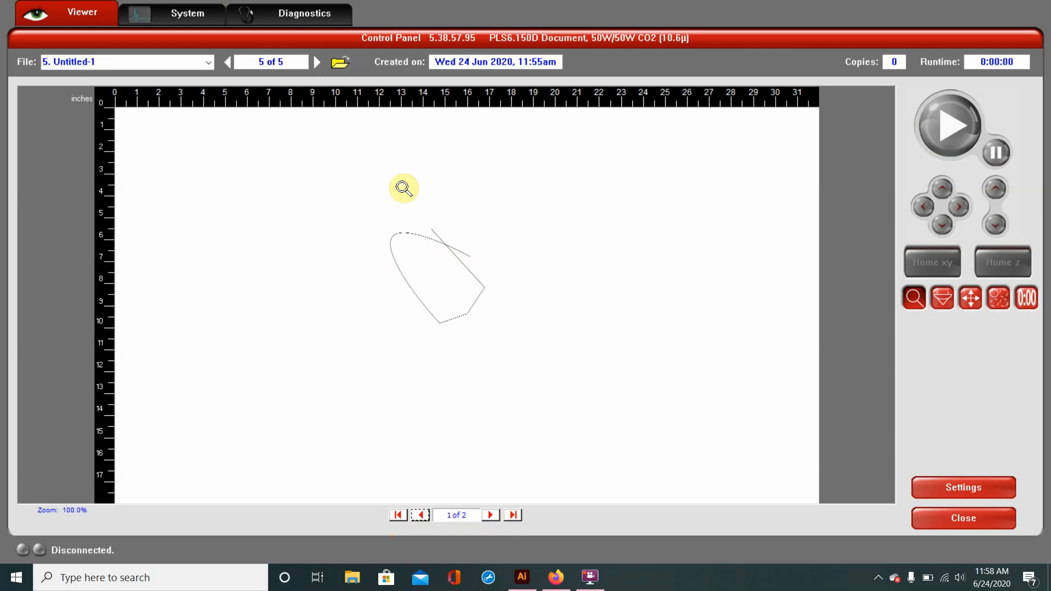
{"action": "left_click", "coordinate": [489, 517]}
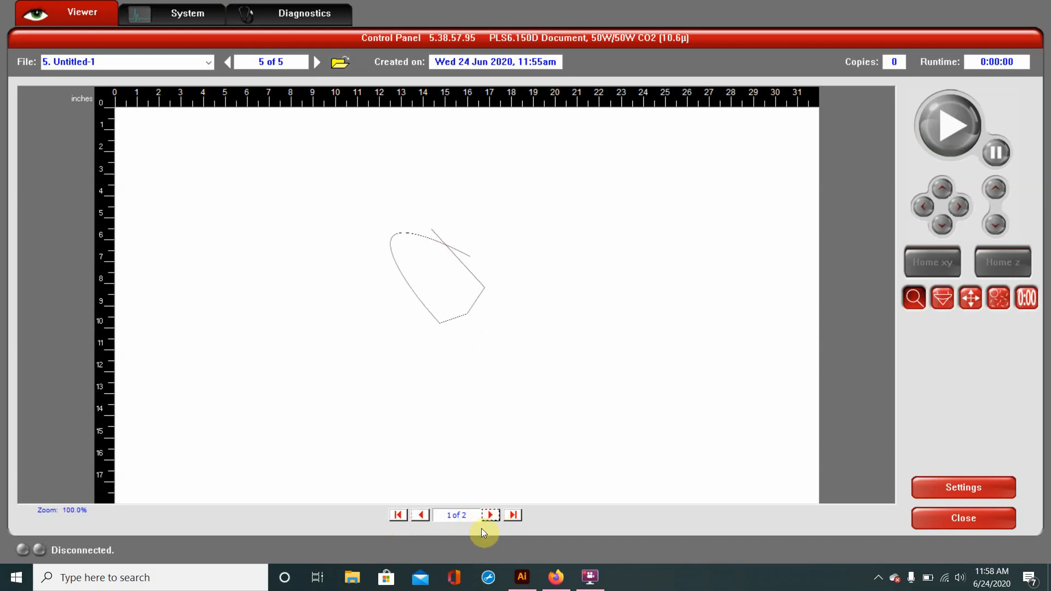
{"action": "left_click", "coordinate": [490, 515]}
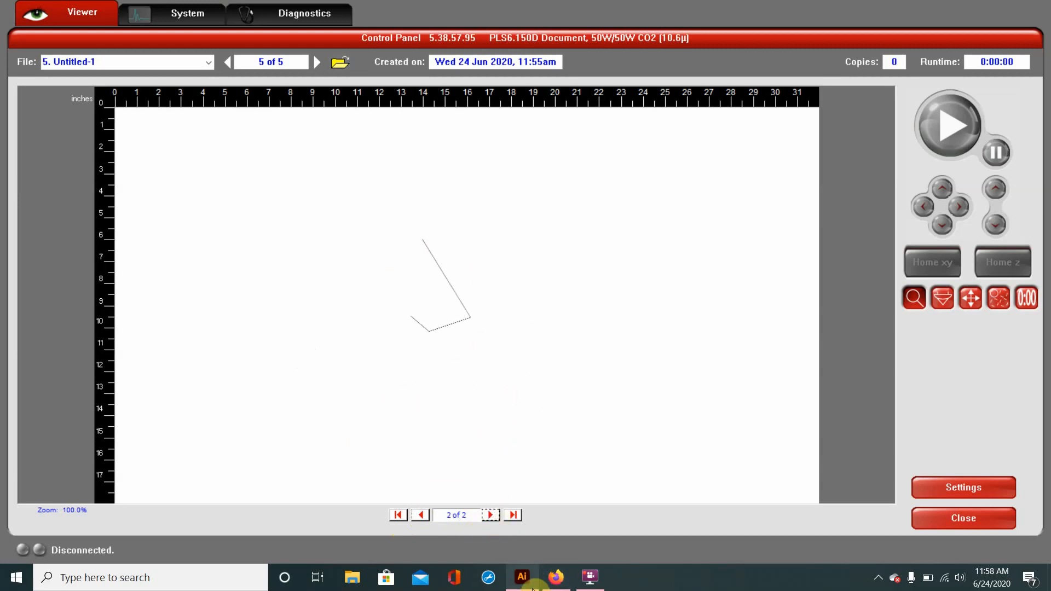
Return to Illustrator and delete the second artboard, keeping only Artboard 1
{"action": "mouse_move", "coordinate": [533, 588]}
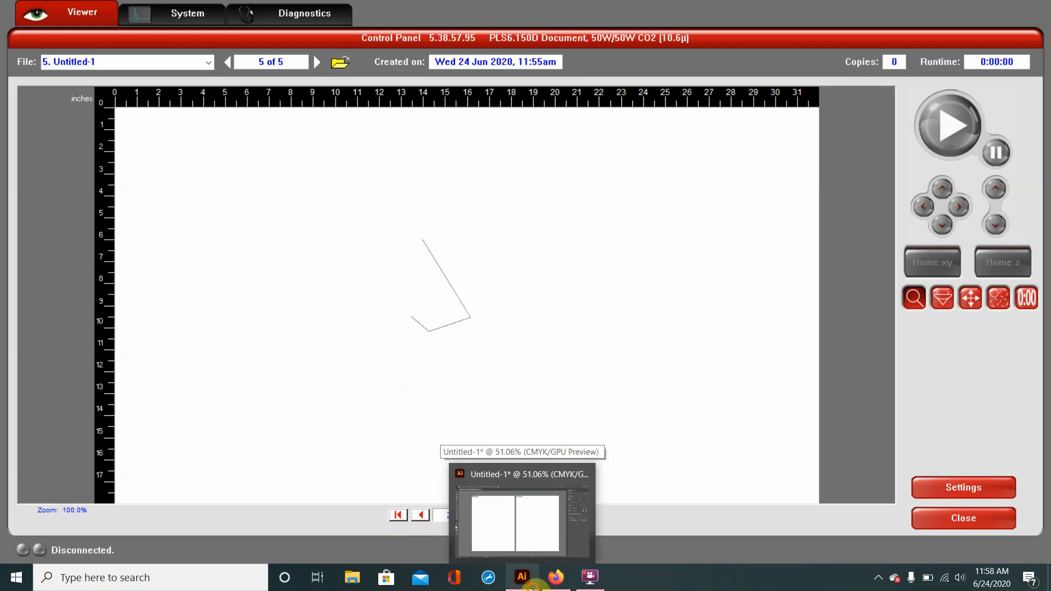
{"action": "left_click", "coordinate": [529, 586]}
{"action": "left_click", "coordinate": [522, 587]}
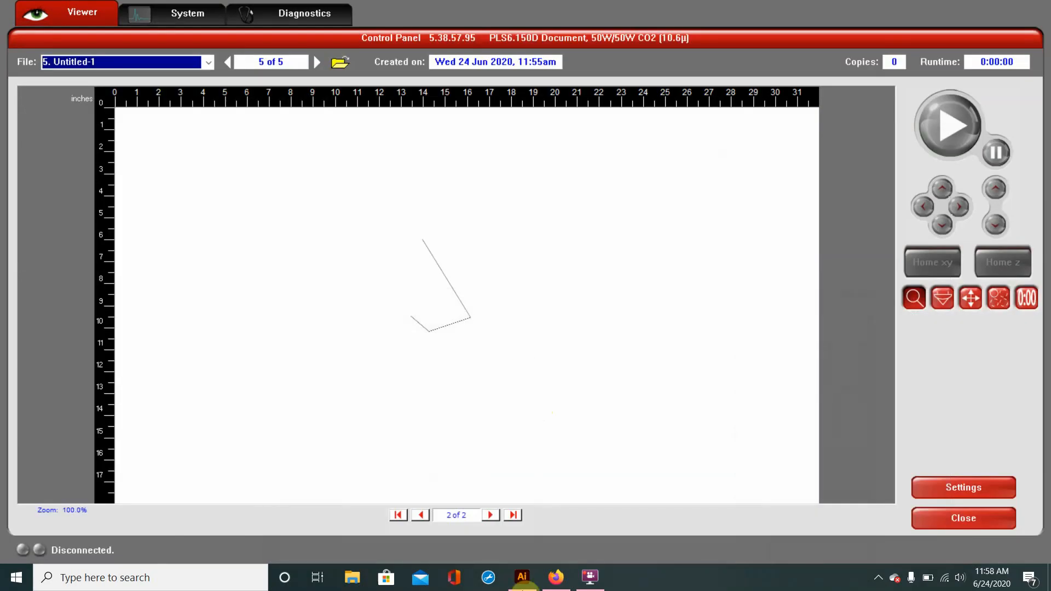
{"action": "left_click", "coordinate": [523, 583]}
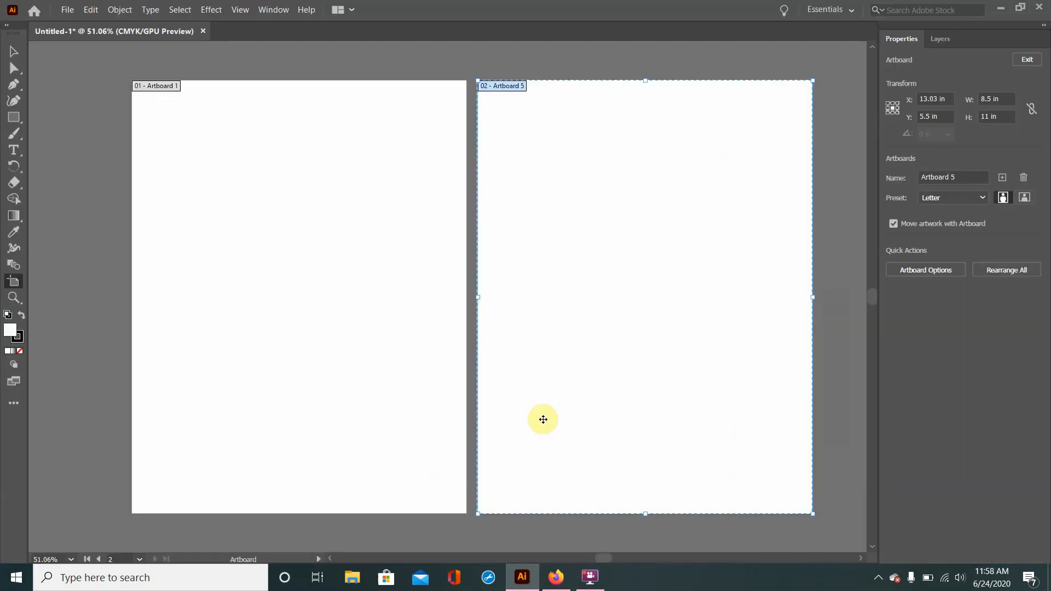
{"action": "left_click", "coordinate": [1023, 178]}
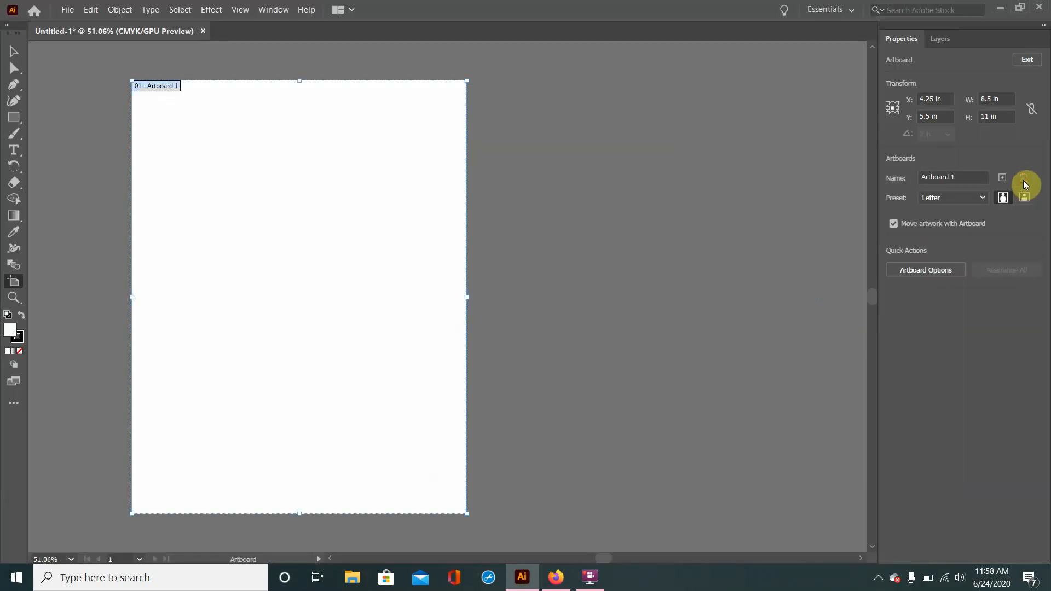
{"action": "scroll", "coordinate": [477, 272], "scroll_direction": "left", "scroll_amount": 4}
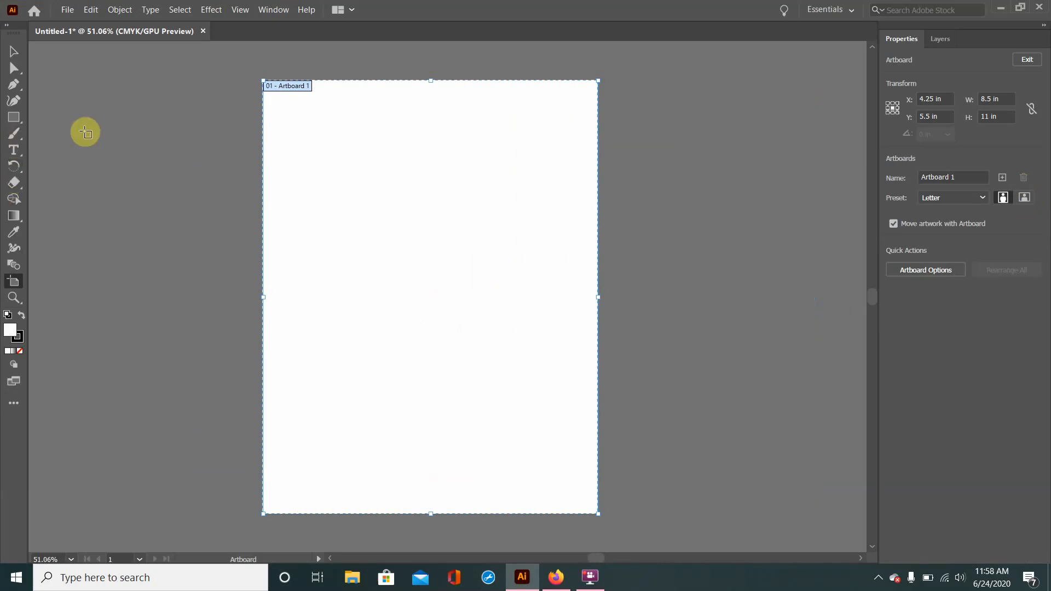
Leave artboard editing and draw a rectangle about 2.65 in wide and 3.21 in high in the artboard's upper half
{"action": "left_click", "coordinate": [14, 51]}
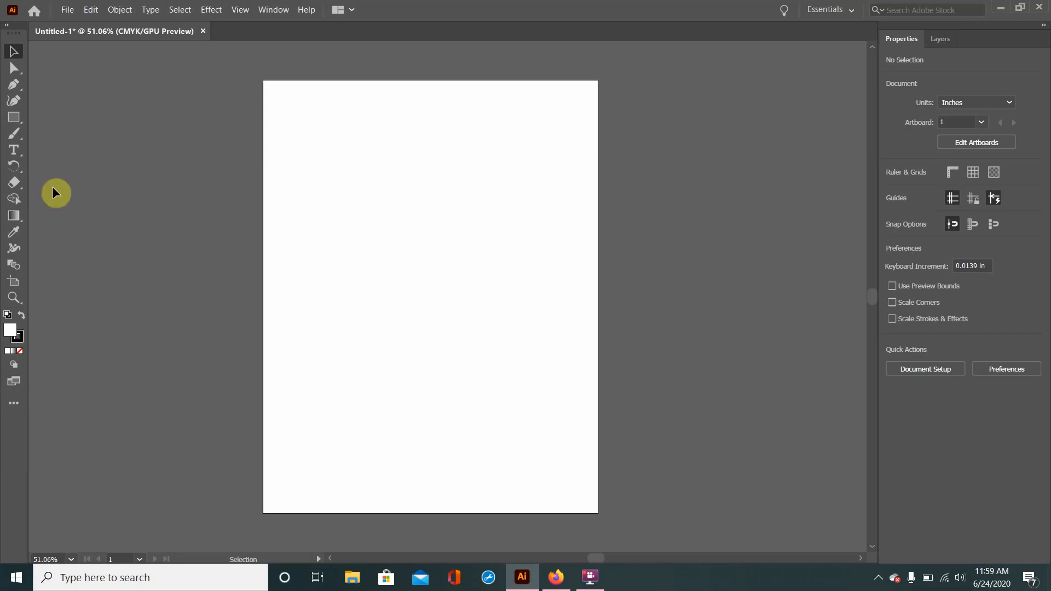
{"action": "left_click", "coordinate": [15, 118]}
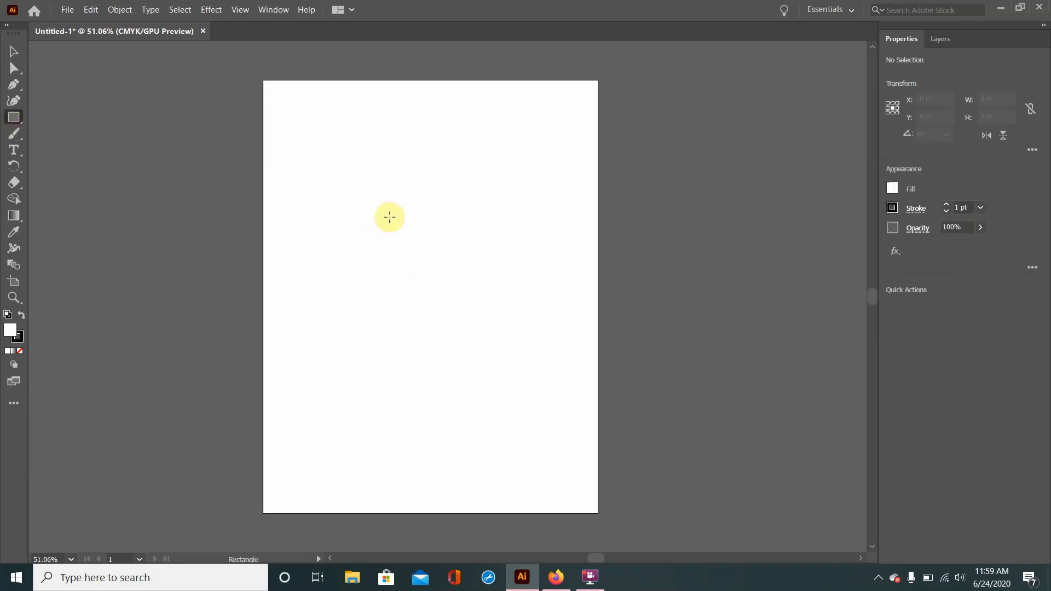
{"action": "mouse_move", "coordinate": [368, 149]}
{"action": "left_mouse_down"}
{"action": "mouse_move", "coordinate": [390, 250]}
{"action": "mouse_move", "coordinate": [473, 275]}
{"action": "left_mouse_up"}
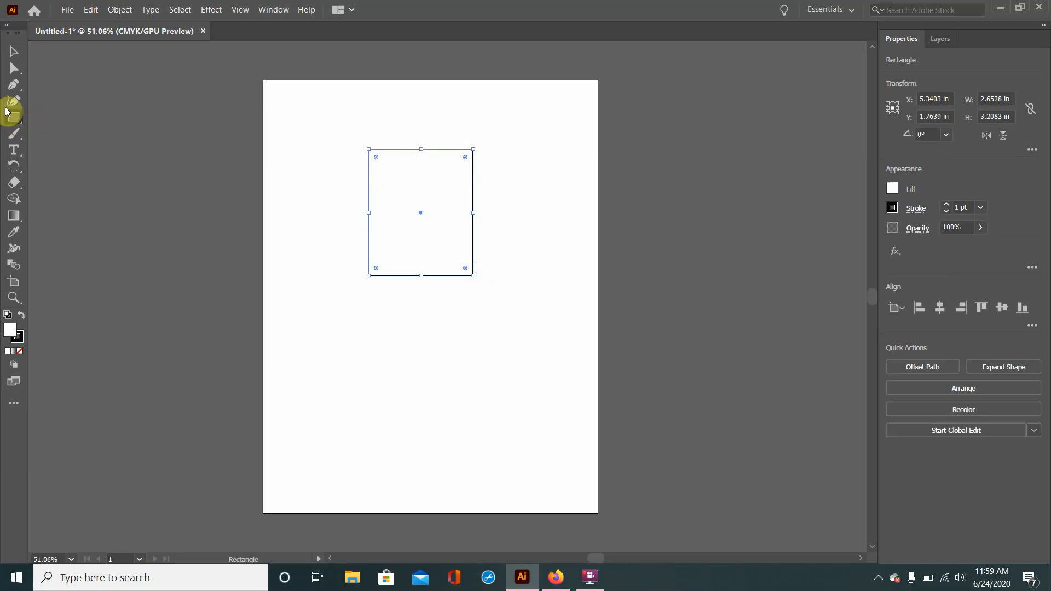
Add an anchor point near the middle of the rectangle's top edge with the Pen tool and its bottom edge with the Curvature tool
{"action": "left_click", "coordinate": [14, 68]}
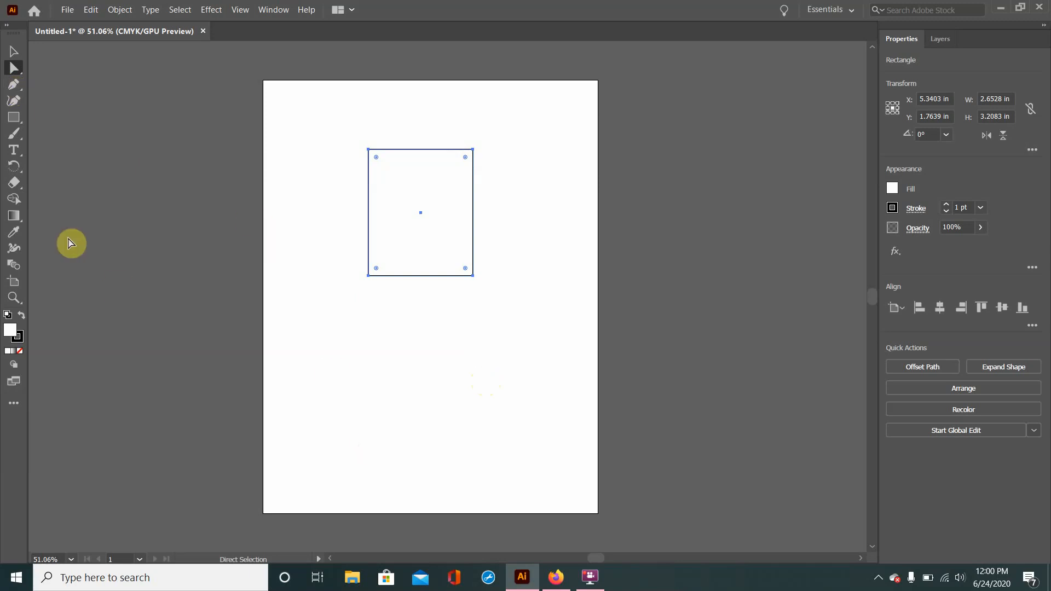
{"action": "left_click", "coordinate": [13, 86]}
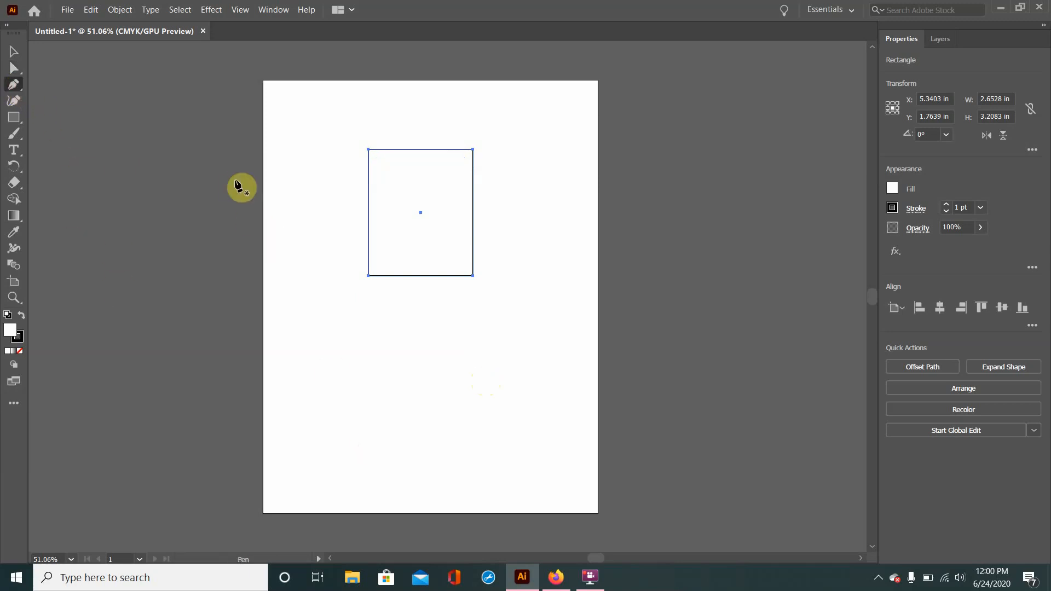
{"action": "left_click", "coordinate": [412, 149]}
{"action": "left_click", "coordinate": [13, 100]}
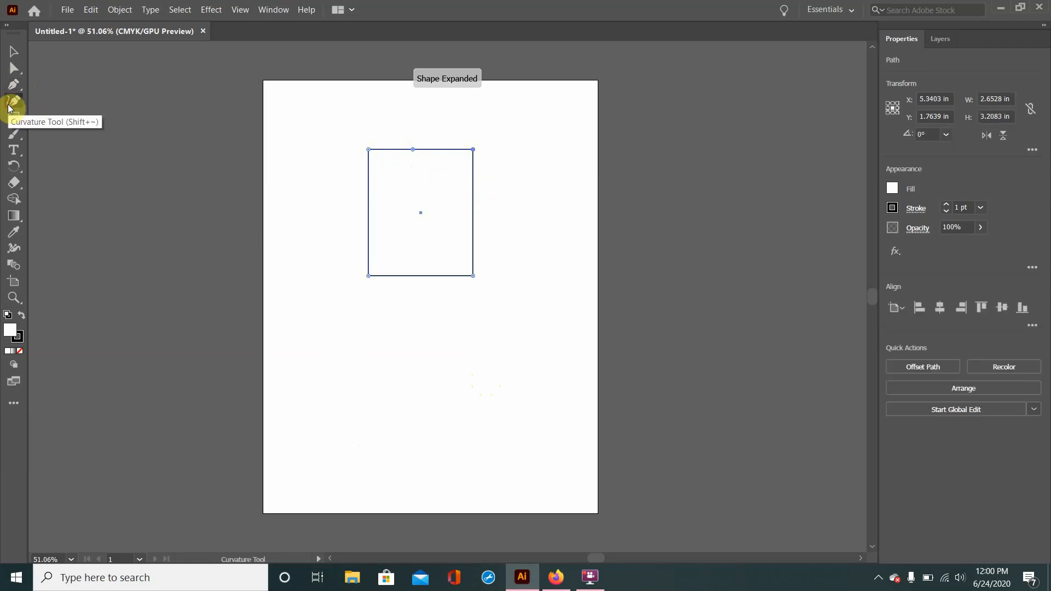
{"action": "left_click", "coordinate": [412, 276]}
Move the added top-edge anchor up to about X 4.01 in, Y 0.51 in to form a pointed peak
{"action": "left_click", "coordinate": [14, 68]}
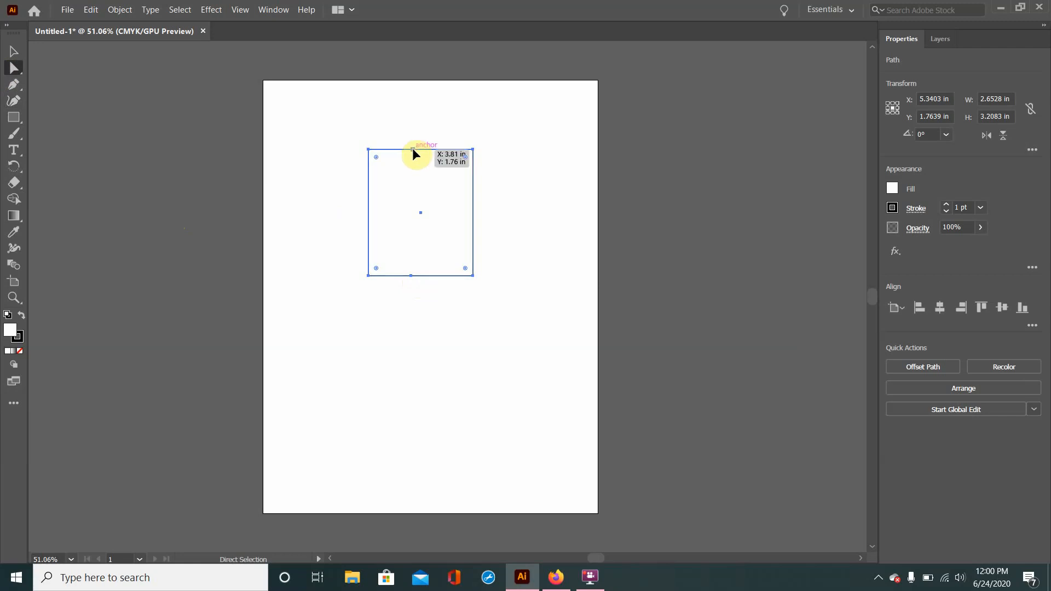
{"action": "left_click_drag", "start_coordinate": [413, 150], "coordinate": [421, 100]}
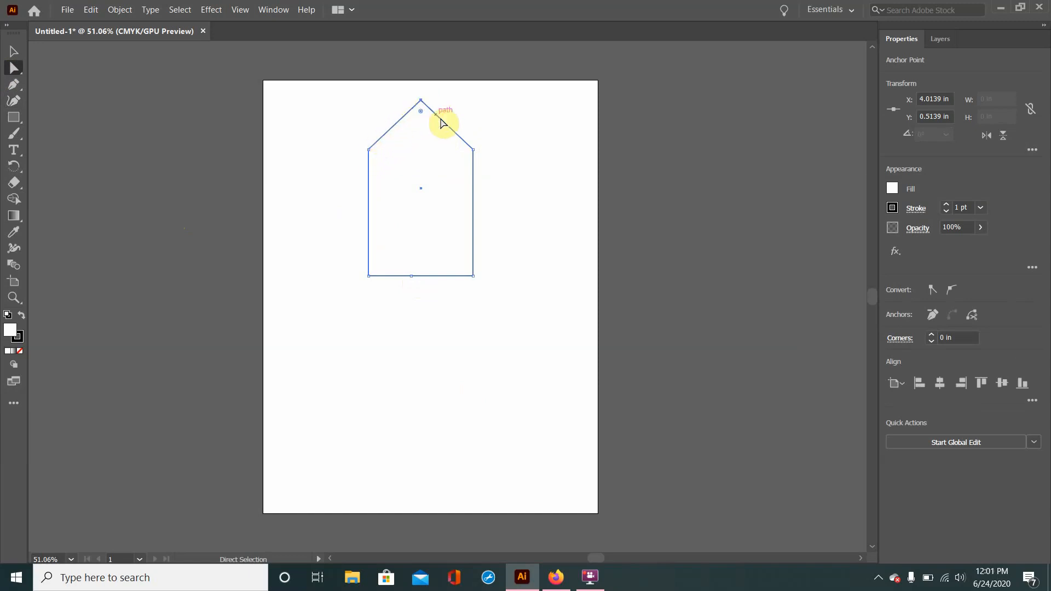
Move the added bottom-edge anchor down to about X 3.70 in, Y 6.29 in and bulge the curve on its right using the direction handles
{"action": "left_click", "coordinate": [412, 276]}
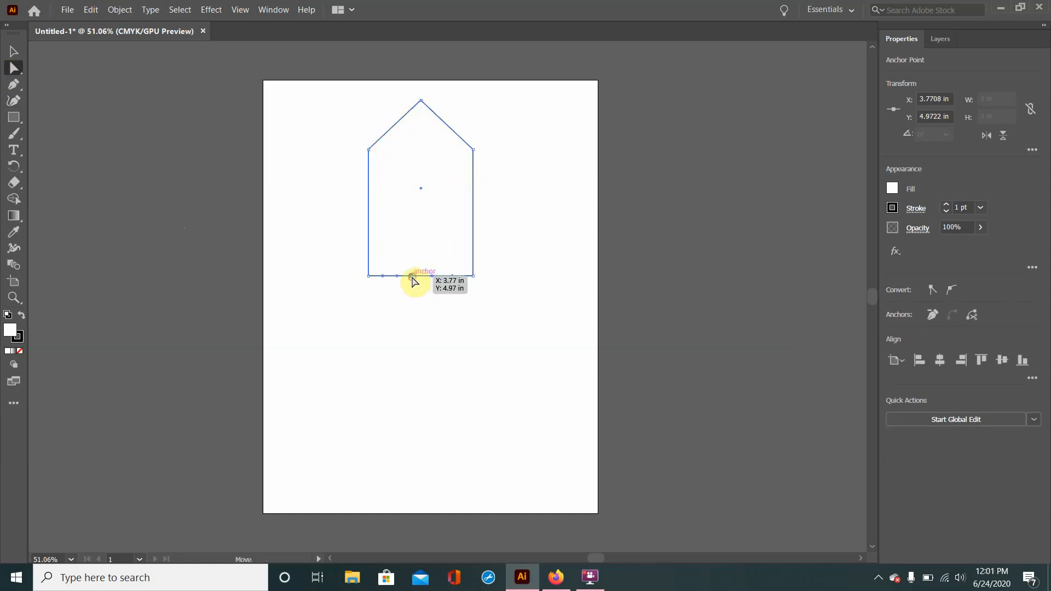
{"action": "left_click_drag", "start_coordinate": [412, 277], "coordinate": [408, 328]}
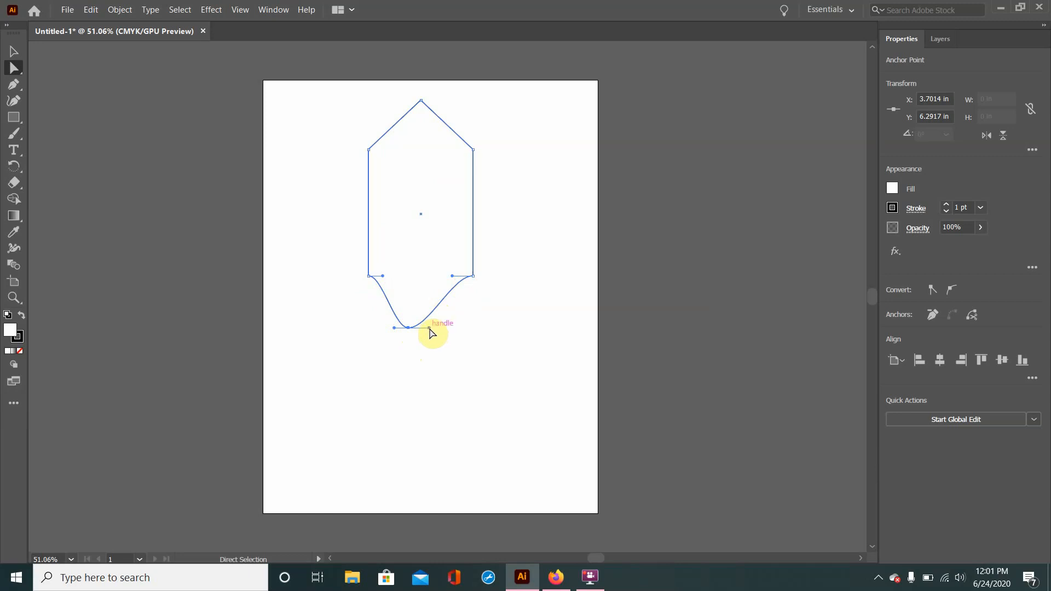
{"action": "left_click_drag", "start_coordinate": [429, 328], "coordinate": [445, 370]}
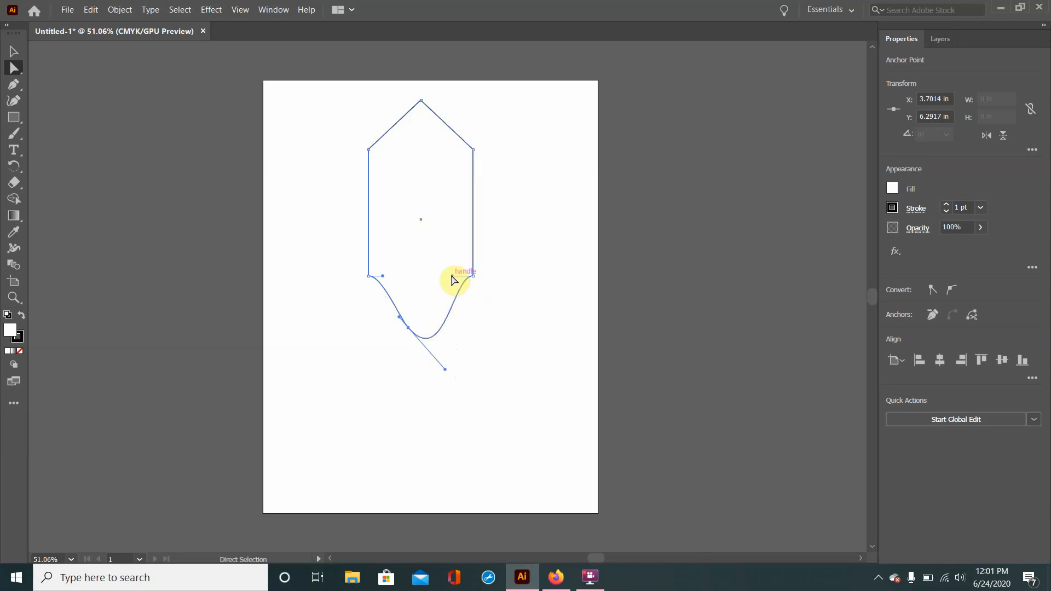
{"action": "left_click_drag", "start_coordinate": [453, 280], "coordinate": [482, 310]}
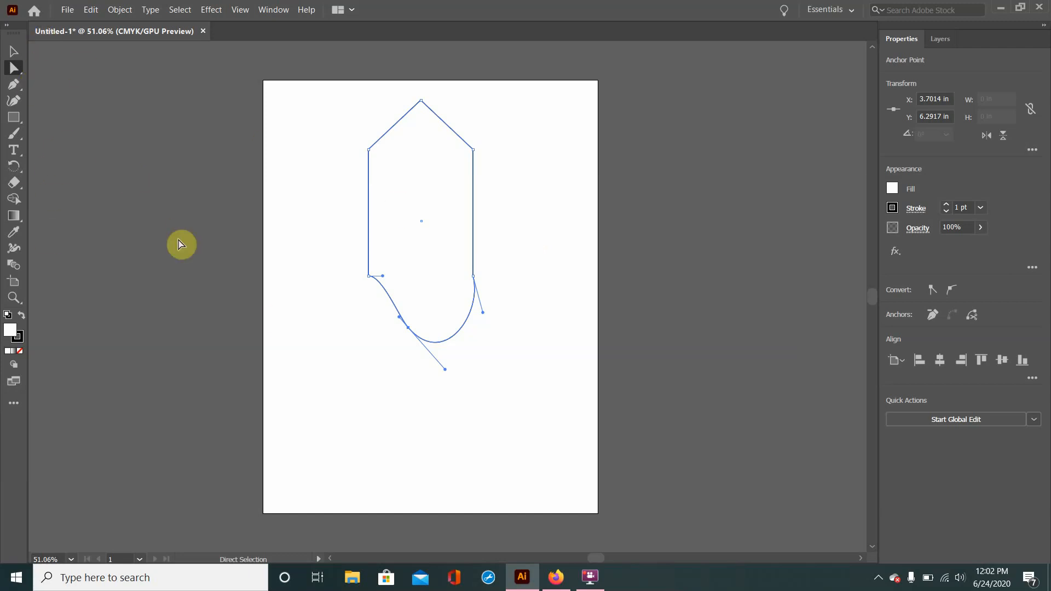
Delete the entire reshaped rectangle from the artboard
{"action": "key", "text": "ctrl"}
{"action": "key", "text": "ctrl"}
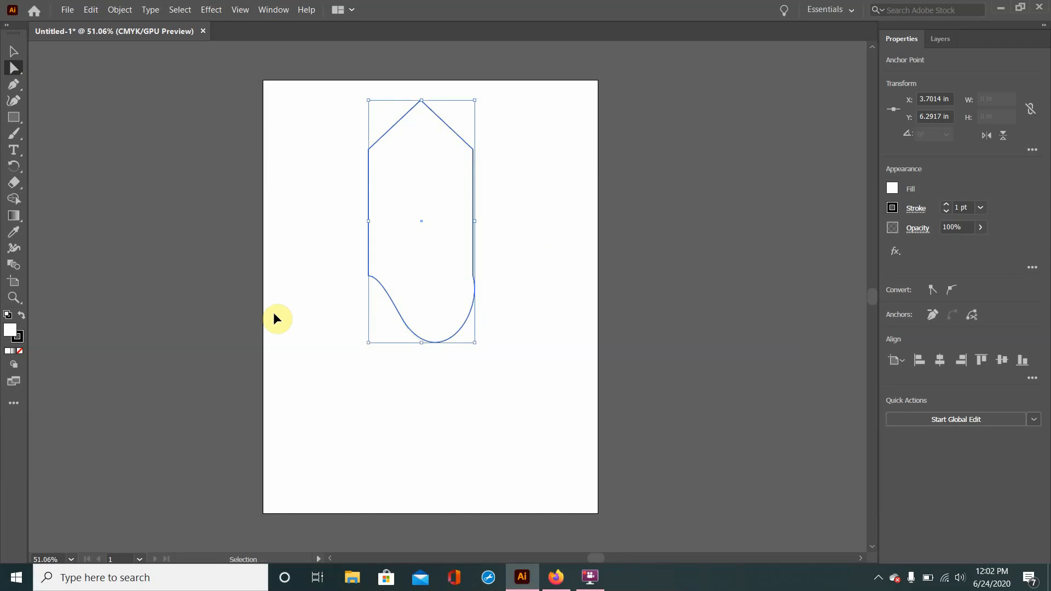
{"action": "key", "text": "Delete"}
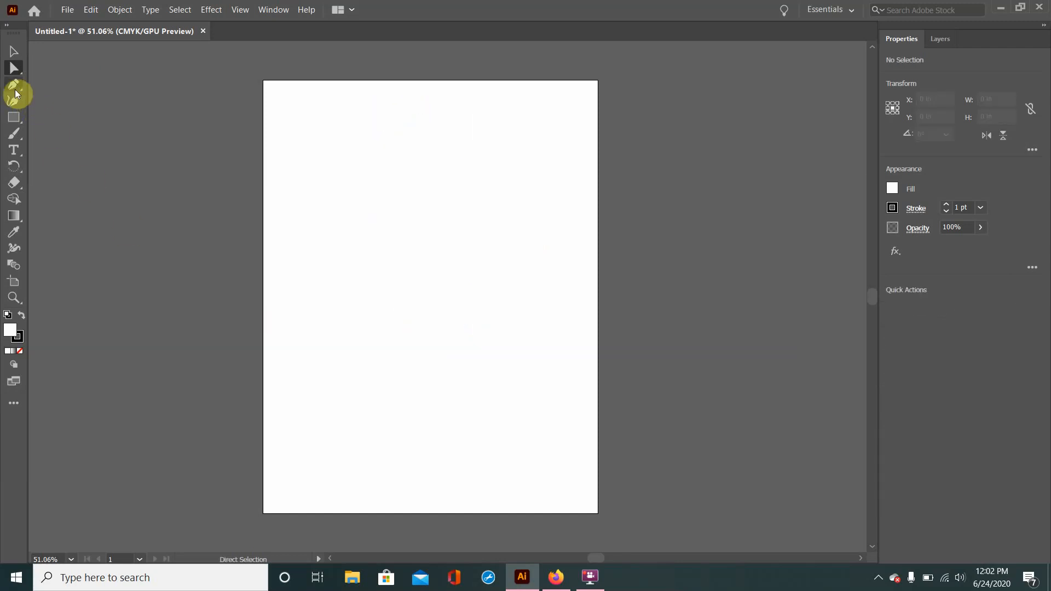
Draw an open two-segment path with the Pen tool, starting with a downward-right segment about 3.08 in long, and end the path
{"action": "left_click", "coordinate": [15, 89]}
{"action": "left_click", "coordinate": [436, 174]}
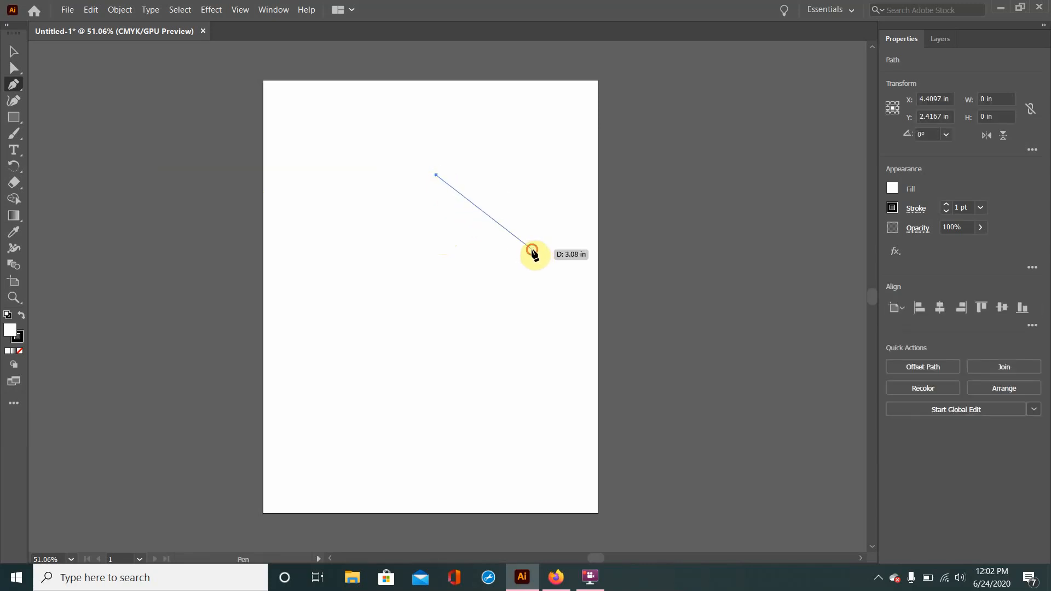
{"action": "left_click", "coordinate": [532, 249]}
{"action": "left_click", "coordinate": [489, 309]}
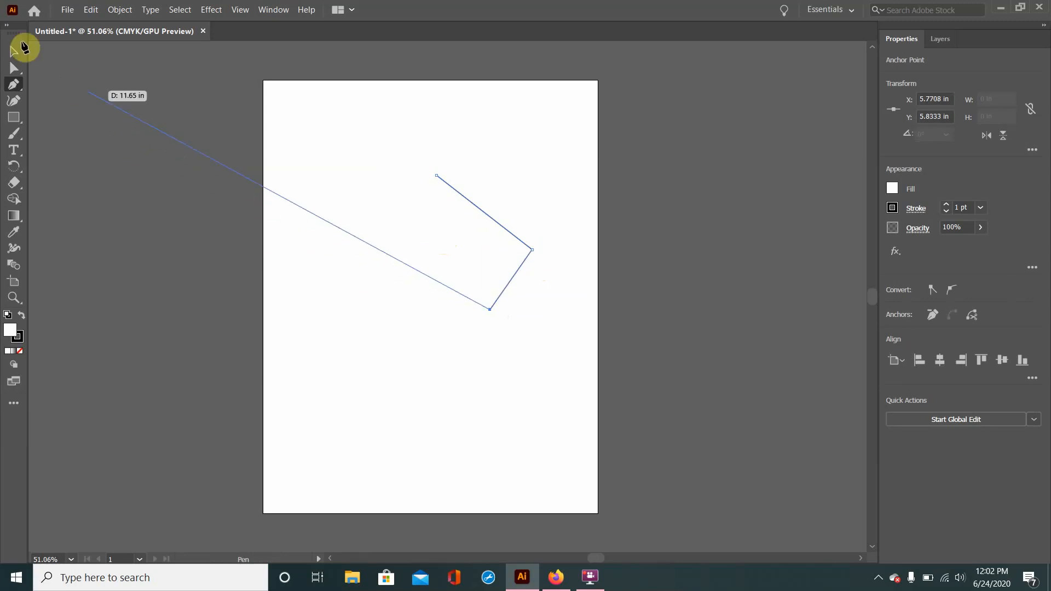
{"action": "left_click", "coordinate": [14, 51]}
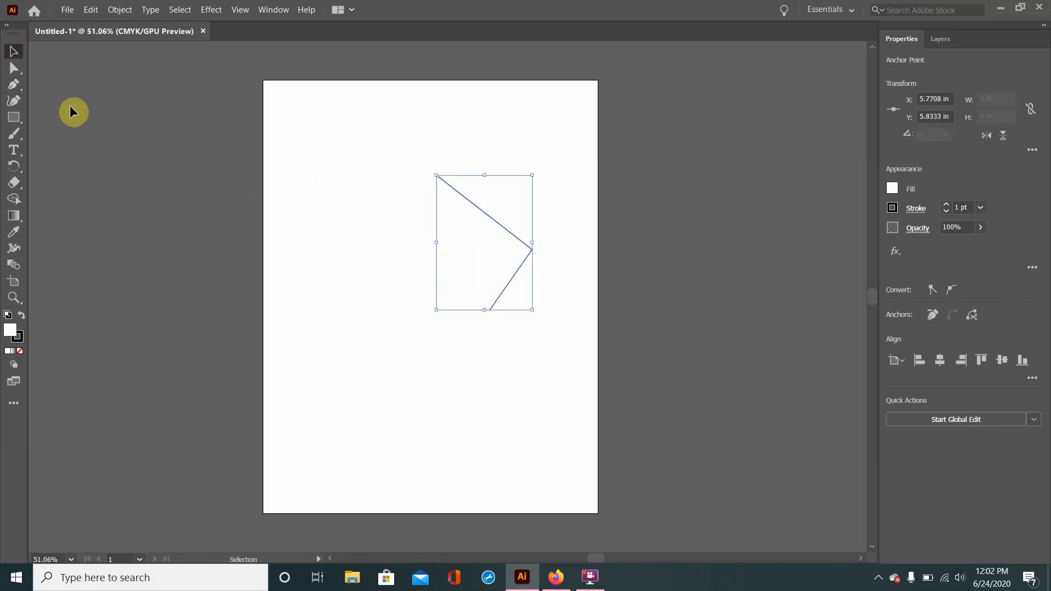
Draw a closed four-sided shape with the Pen tool to the left of the open path, its first side about 1.9 in long
{"action": "left_click", "coordinate": [14, 84]}
{"action": "left_click", "coordinate": [358, 220]}
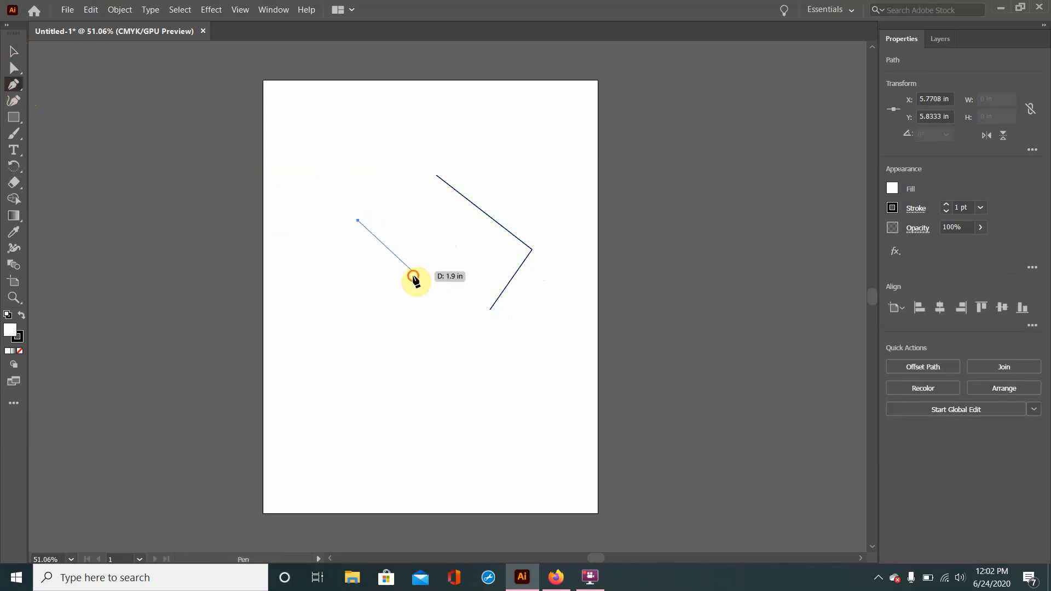
{"action": "left_click", "coordinate": [412, 275]}
{"action": "left_click", "coordinate": [376, 294]}
{"action": "left_click", "coordinate": [347, 265]}
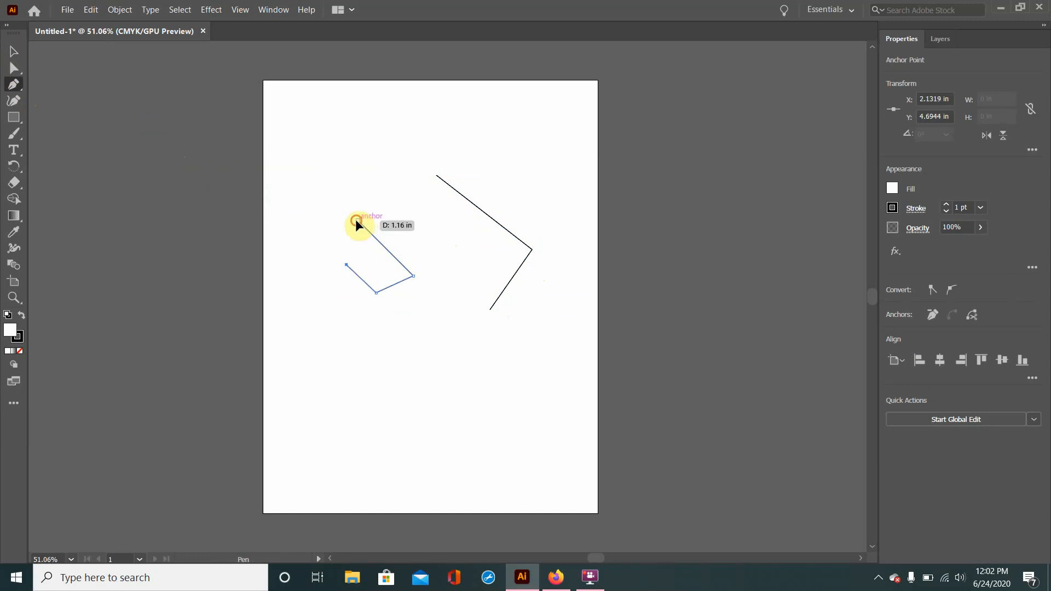
{"action": "left_click", "coordinate": [358, 221]}
Draw a closed five-anchor shape with the Pen tool above the four-sided shape, curving the segment into its third anchor
{"action": "left_click", "coordinate": [354, 128]}
{"action": "left_click", "coordinate": [422, 133]}
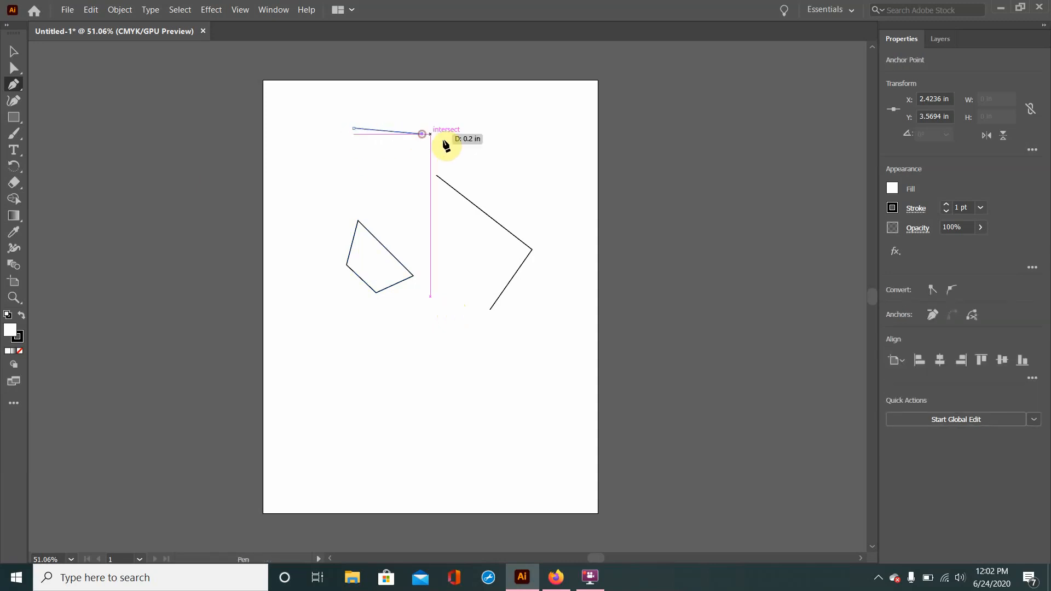
{"action": "left_click", "coordinate": [486, 147]}
{"action": "left_click_drag", "start_coordinate": [471, 166], "coordinate": [459, 210]}
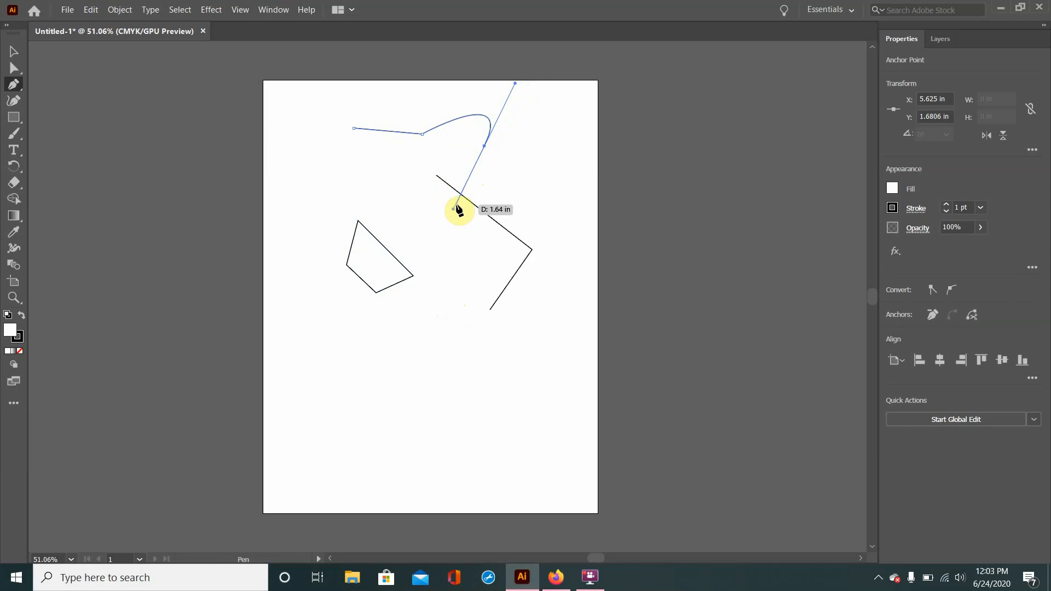
{"action": "left_click", "coordinate": [477, 160]}
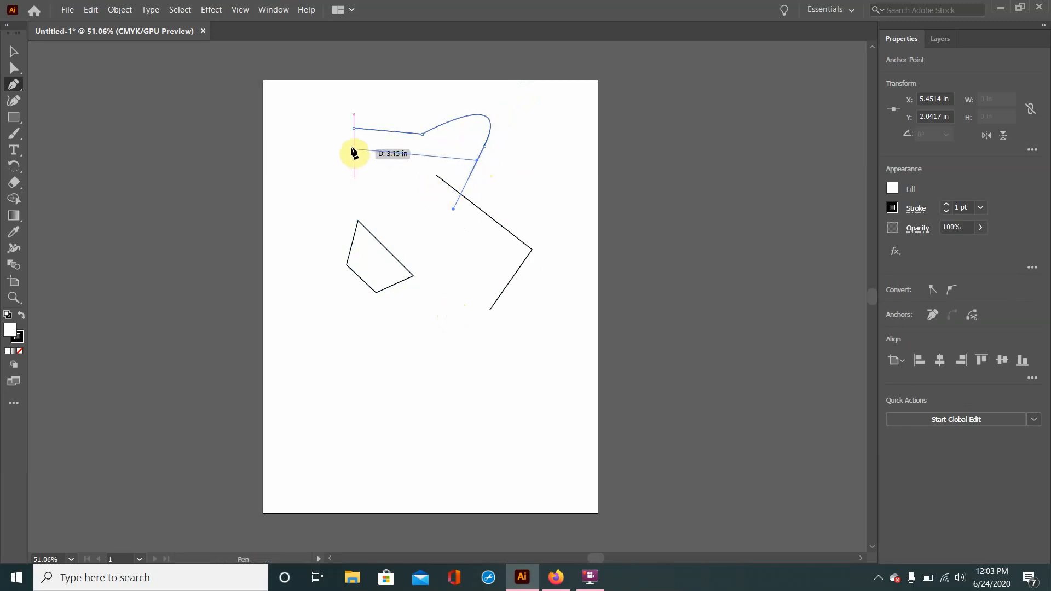
{"action": "left_click", "coordinate": [352, 146]}
{"action": "left_click", "coordinate": [353, 128]}
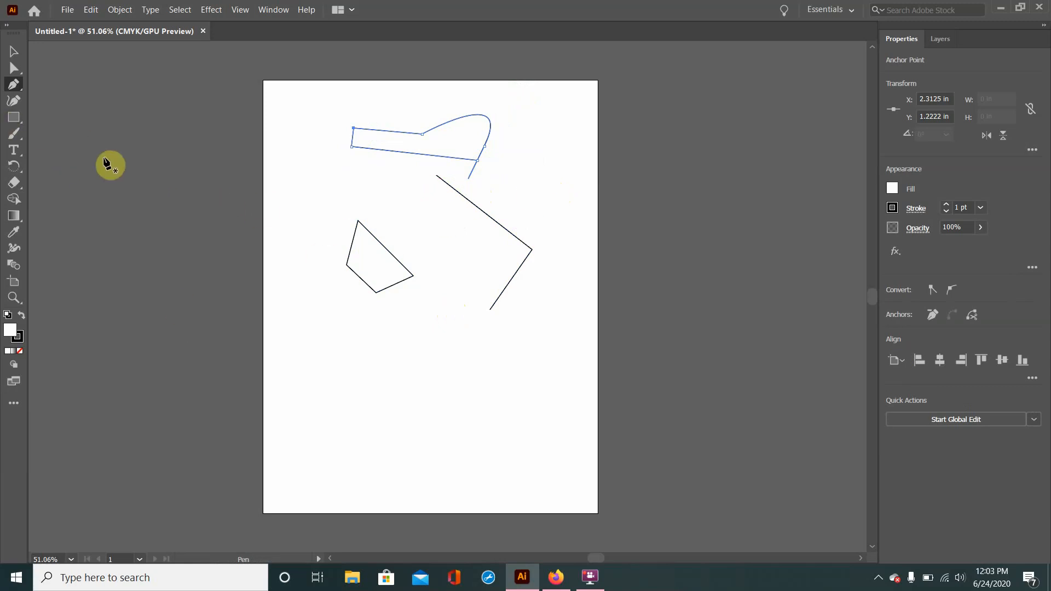
Draw an open three-segment path in the lower part of the artboard and extend it with a Curvature tool arc, about 3.78 by 3.10 in overall
{"action": "left_click", "coordinate": [380, 389]}
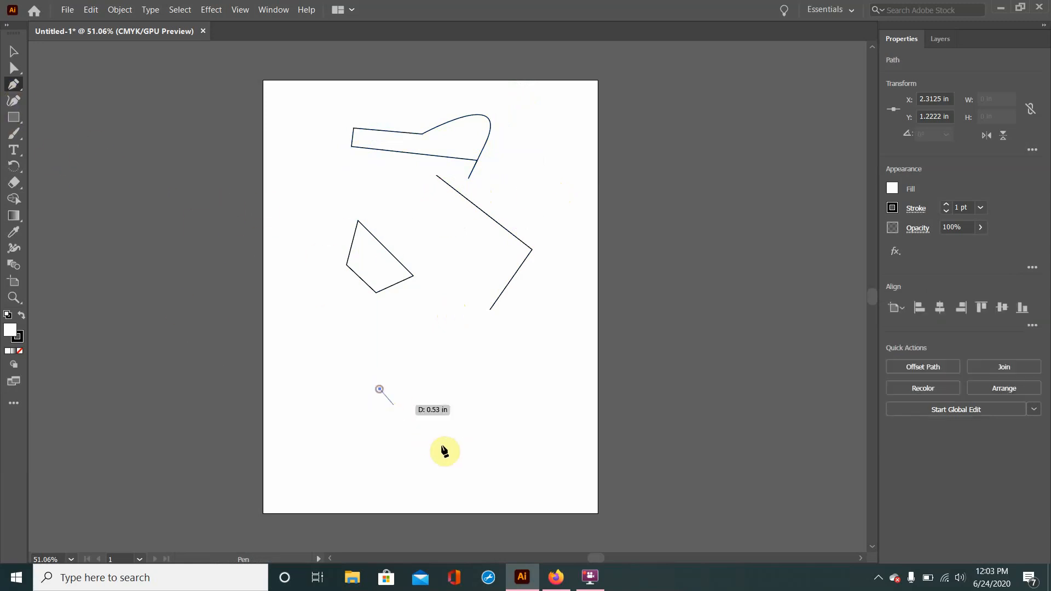
{"action": "left_click", "coordinate": [485, 454]}
{"action": "left_click", "coordinate": [509, 429]}
{"action": "left_click", "coordinate": [528, 388]}
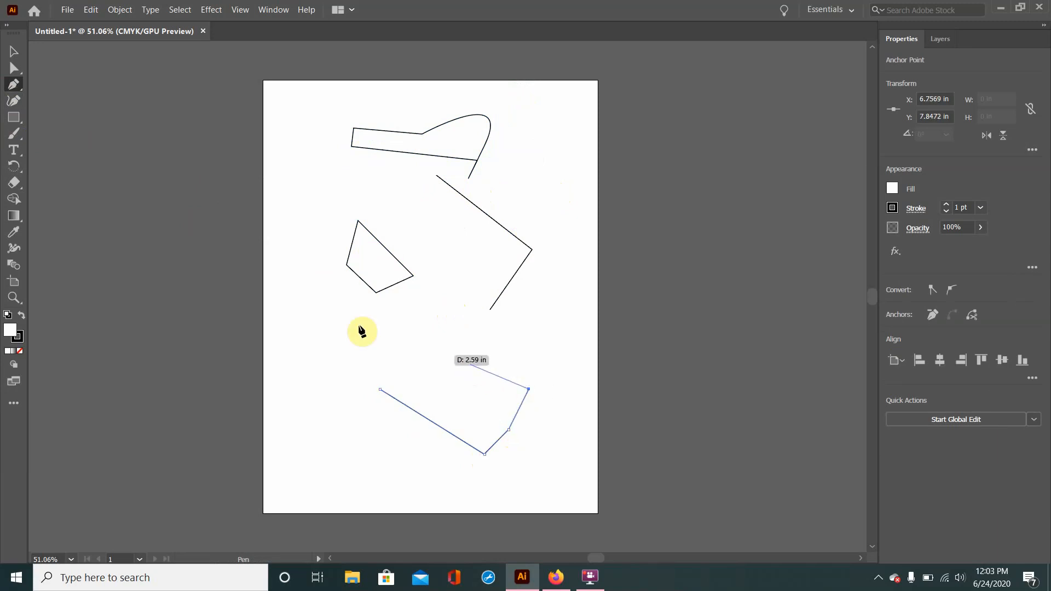
{"action": "left_click", "coordinate": [14, 100]}
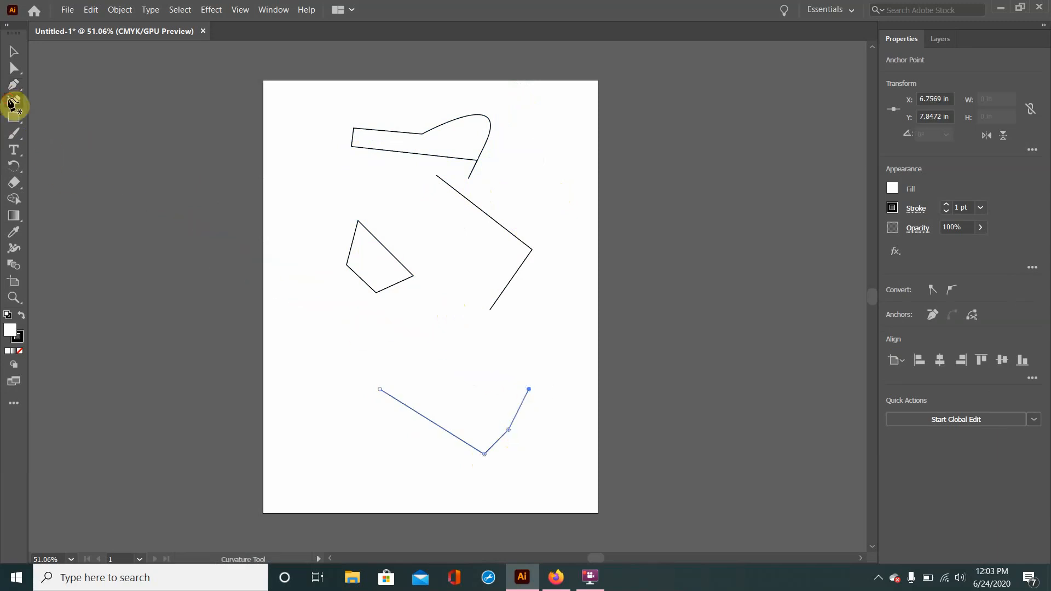
{"action": "left_click", "coordinate": [430, 332]}
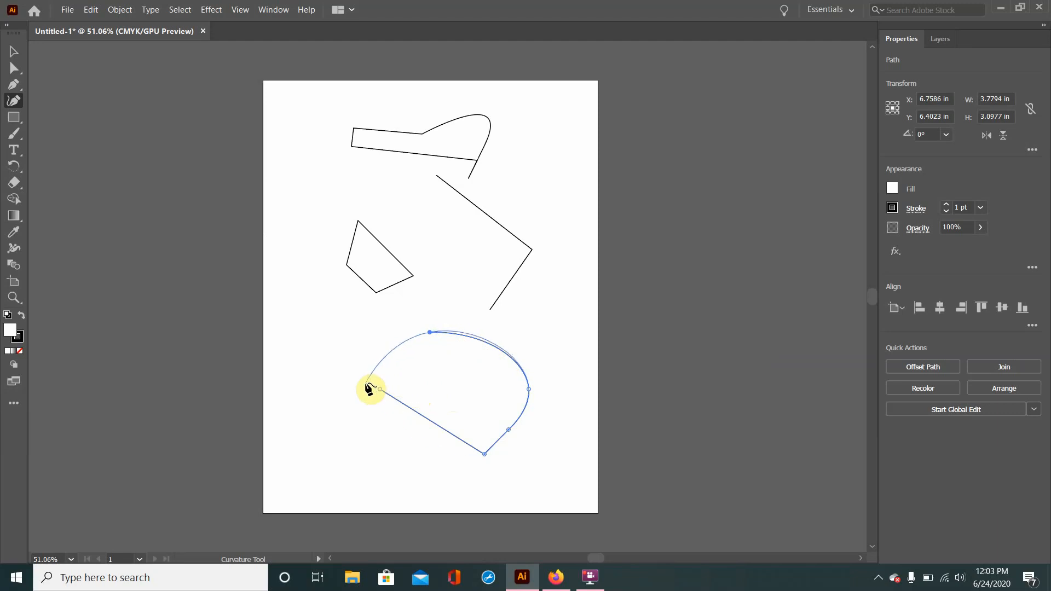
Reshape the right side of the lower open path into an S-shaped bend using its anchors' direction handles
{"action": "left_click", "coordinate": [13, 70]}
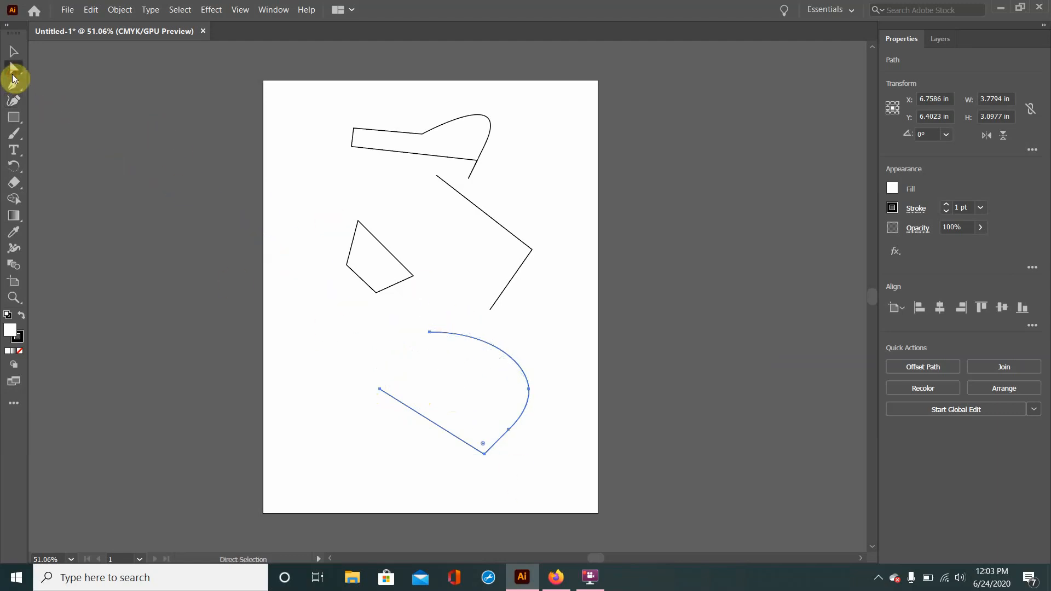
{"action": "left_click", "coordinate": [505, 432]}
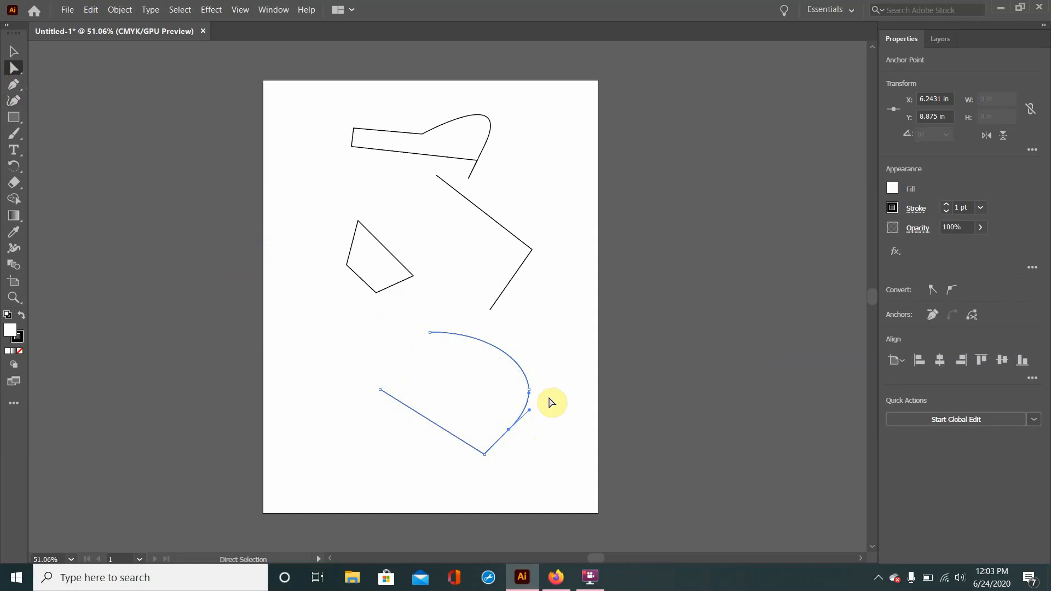
{"action": "mouse_move", "coordinate": [530, 393]}
{"action": "left_mouse_down"}
{"action": "mouse_move", "coordinate": [521, 399]}
{"action": "mouse_move", "coordinate": [530, 403]}
{"action": "mouse_move", "coordinate": [515, 404]}
{"action": "mouse_move", "coordinate": [523, 399]}
{"action": "left_mouse_up"}
{"action": "left_click_drag", "start_coordinate": [434, 339], "coordinate": [430, 336]}
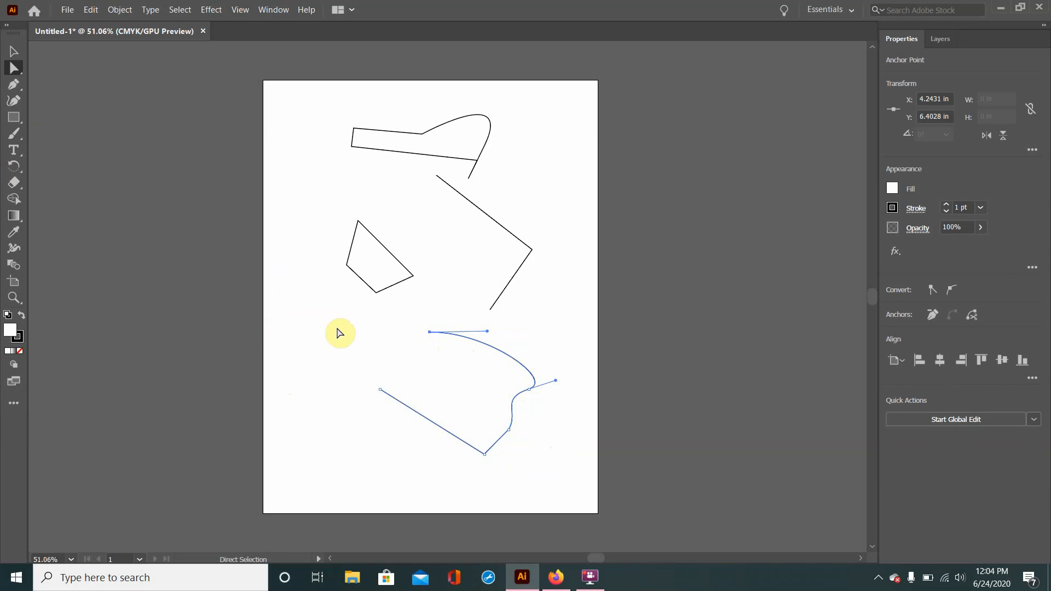
End the lower open path and delete all artwork from the artboard
{"action": "left_click", "coordinate": [14, 103]}
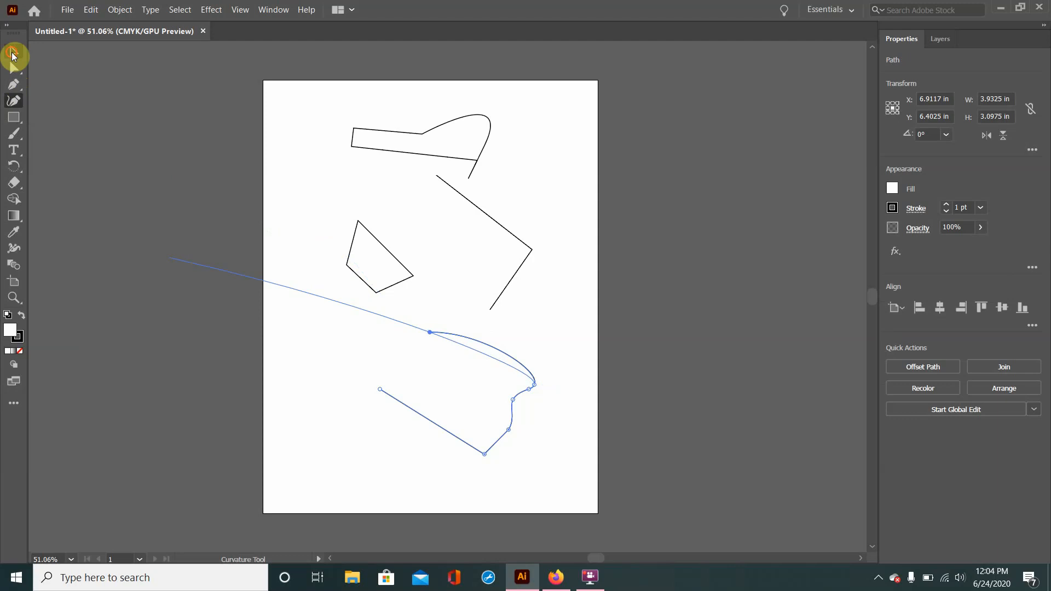
{"action": "left_click", "coordinate": [14, 52]}
{"action": "right_click", "coordinate": [317, 213]}
{"action": "left_click", "coordinate": [340, 162]}
{"action": "left_click", "coordinate": [340, 176]}
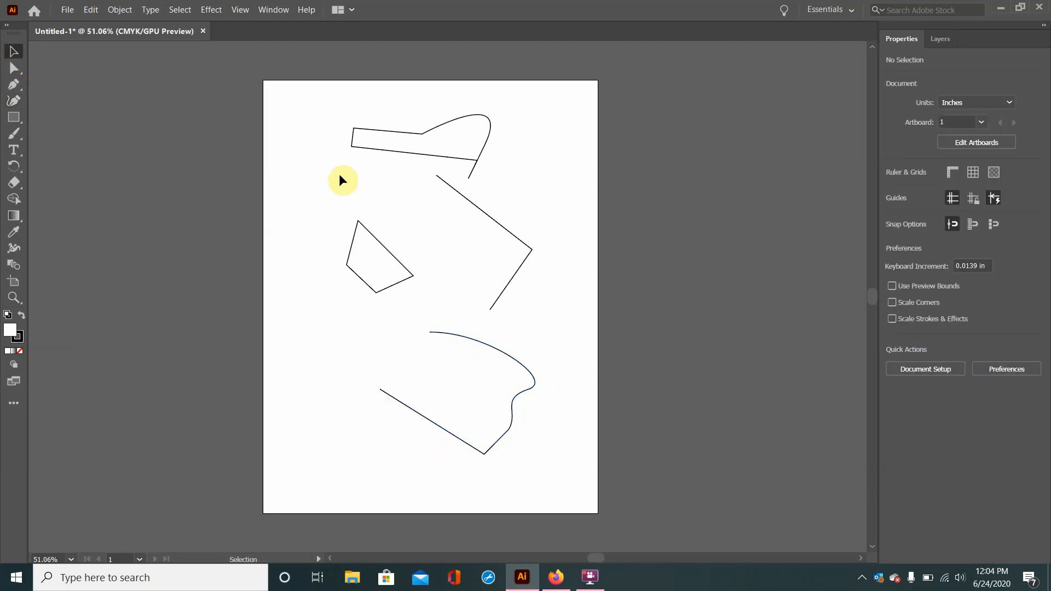
{"action": "key", "text": "ctrl+a"}
{"action": "key", "text": "Delete"}
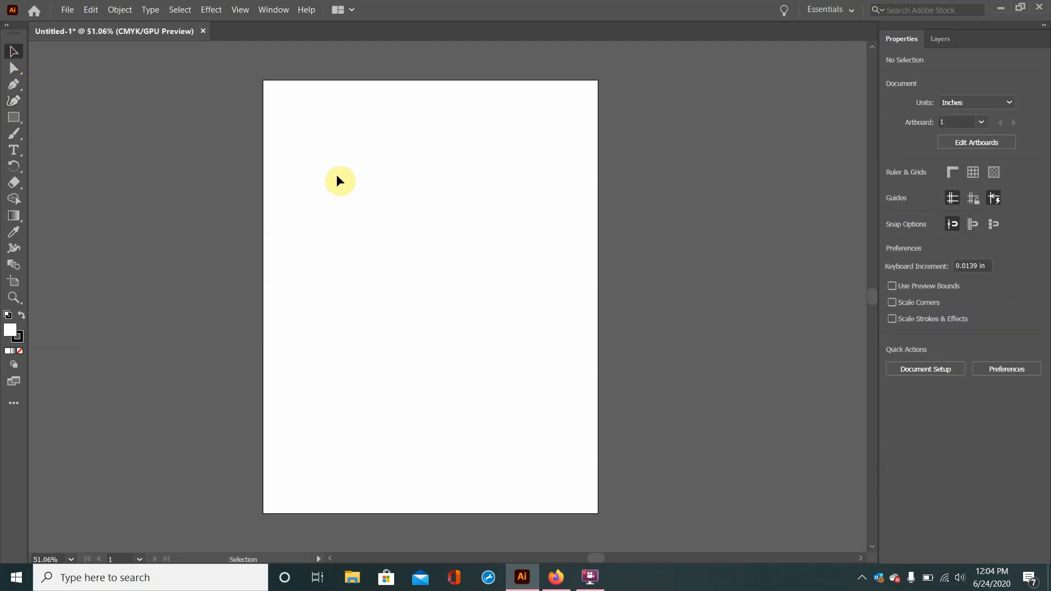
Draw a closed four-anchor oval about 3.78 by 3.20 in near the top of the artboard with the Curvature tool
{"action": "left_click", "coordinate": [8, 99]}
{"action": "left_click", "coordinate": [388, 164]}
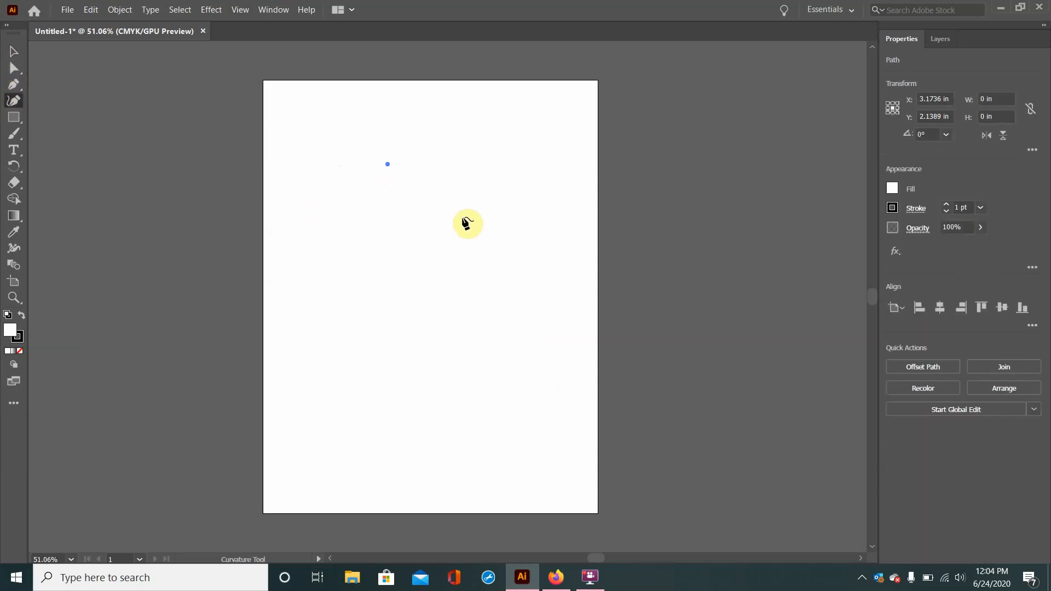
{"action": "left_click", "coordinate": [459, 227]}
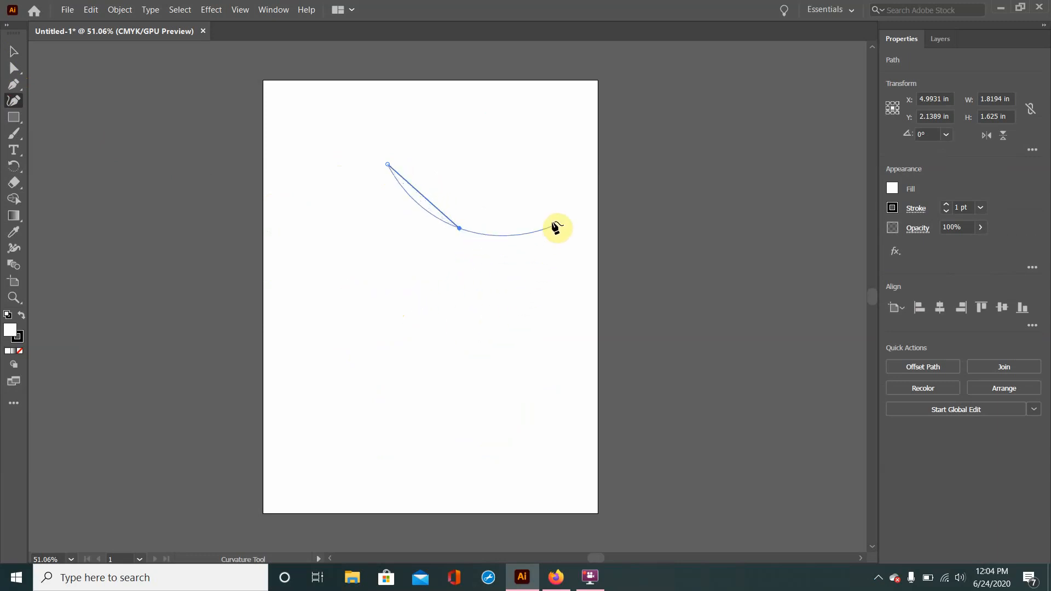
{"action": "left_click", "coordinate": [537, 172]}
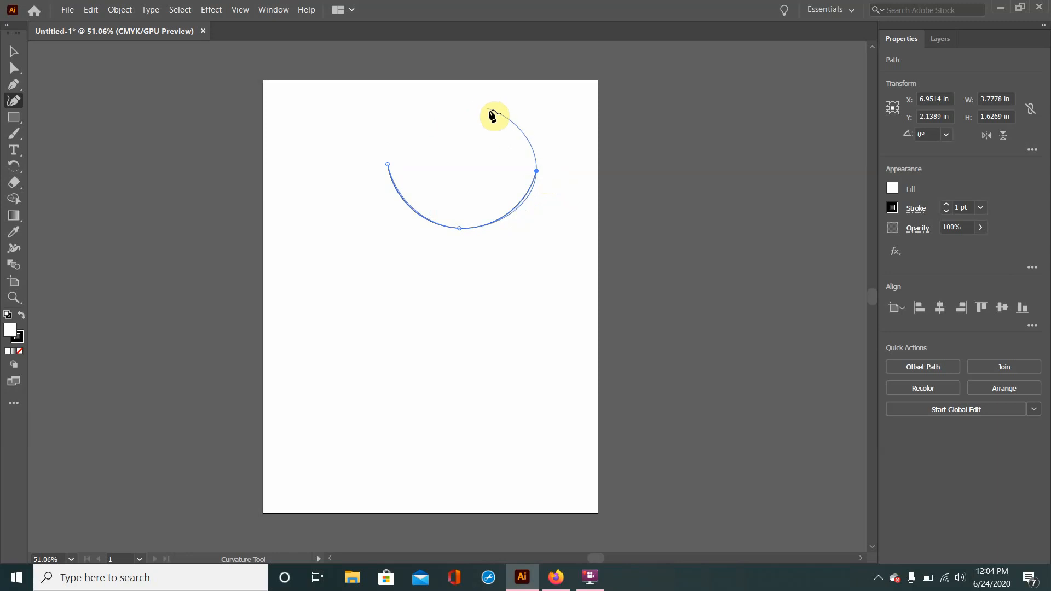
{"action": "left_click", "coordinate": [455, 103]}
{"action": "left_click", "coordinate": [389, 167]}
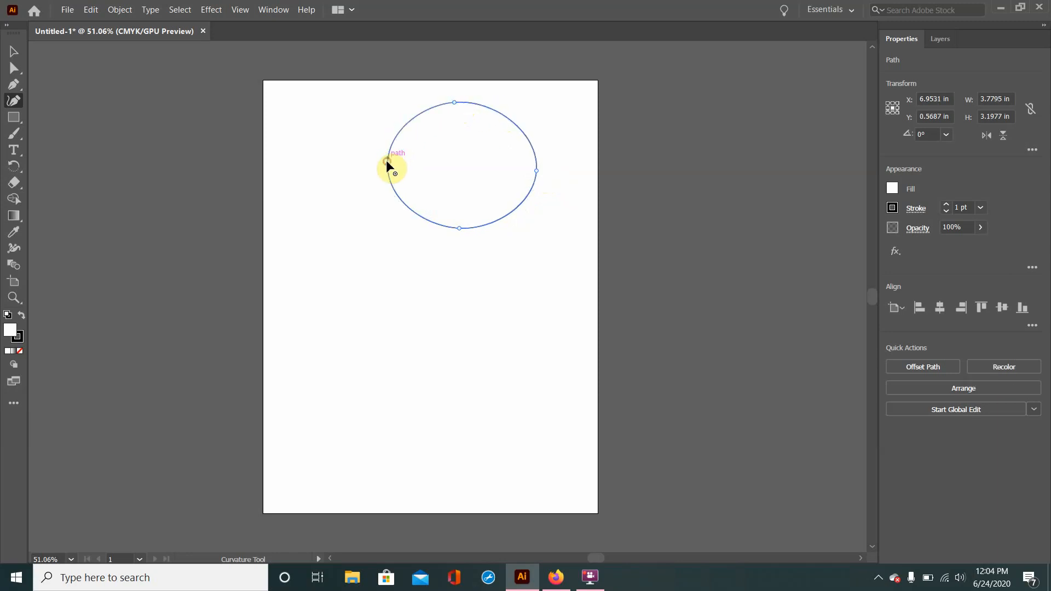
Draw an open three-anchor curve about 4.40 by 2.95 in below the oval with the Curvature tool and deselect it
{"action": "left_click", "coordinate": [355, 290]}
{"action": "left_click", "coordinate": [433, 405]}
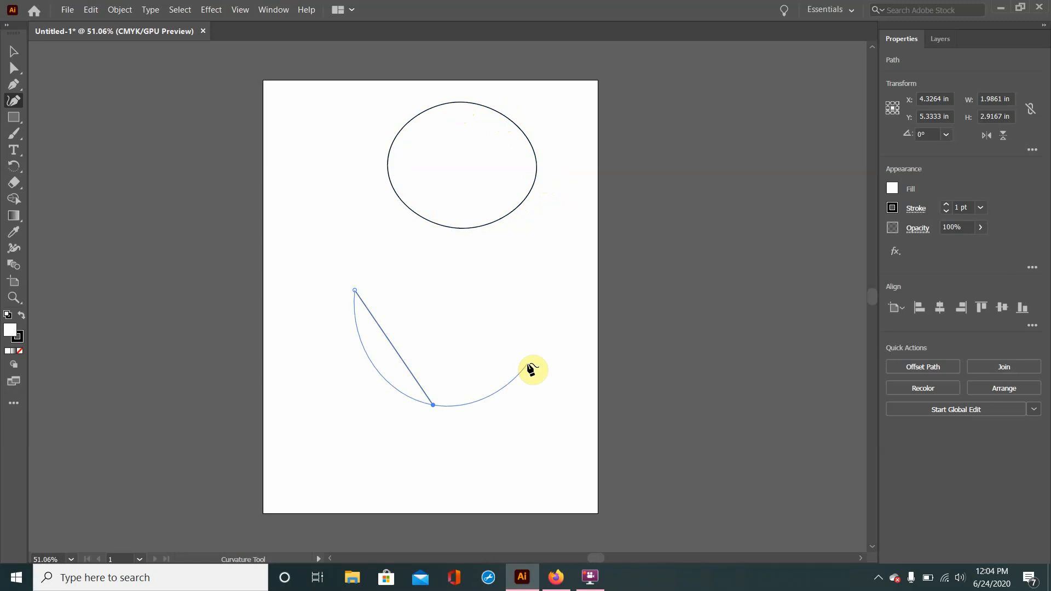
{"action": "left_click", "coordinate": [528, 363]}
{"action": "left_click", "coordinate": [19, 51]}
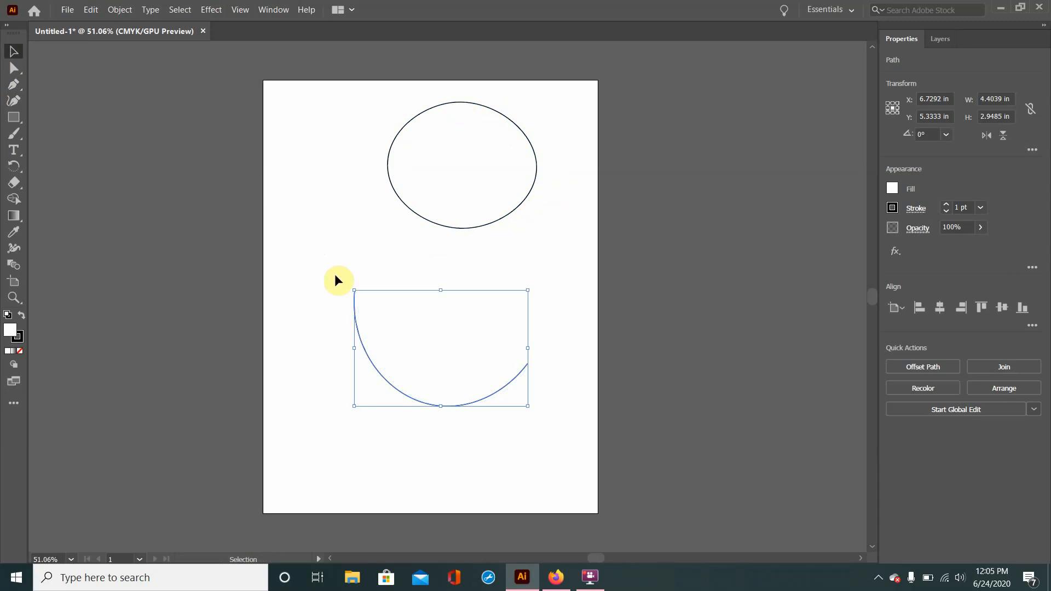
{"action": "left_click", "coordinate": [369, 270]}
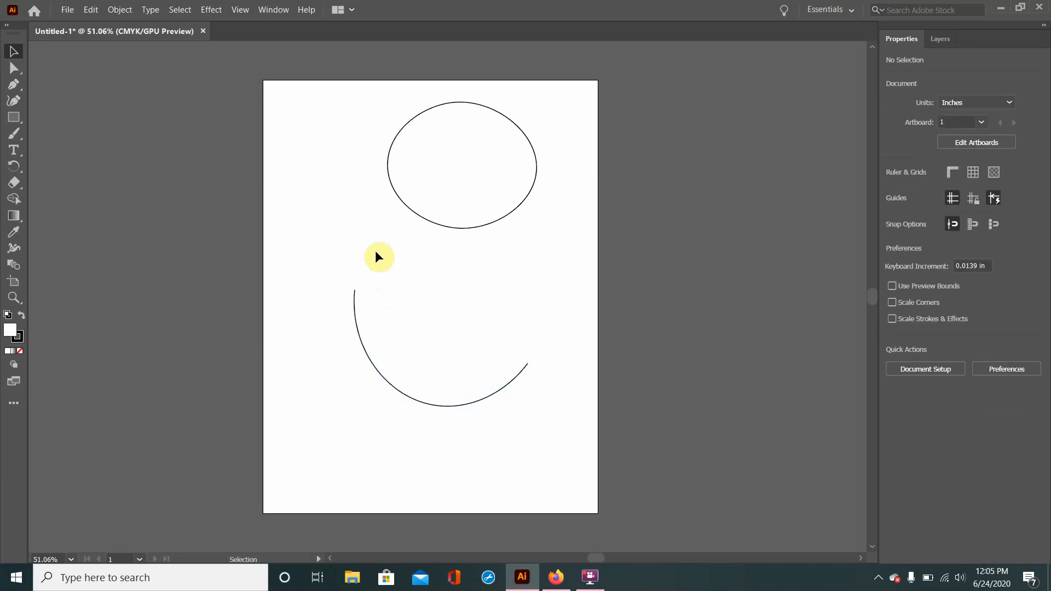
Draw an open two-segment path about 4.58 by 2.97 in between the oval and the curve with the Pen tool
{"action": "left_click", "coordinate": [14, 85]}
{"action": "left_click", "coordinate": [321, 179]}
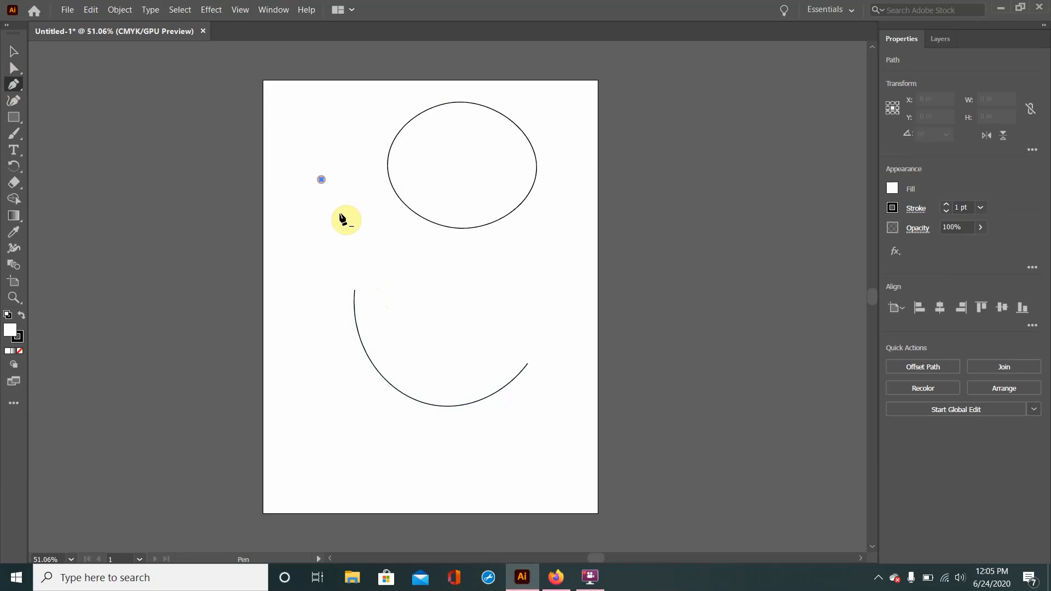
{"action": "left_click", "coordinate": [388, 258]}
{"action": "left_click", "coordinate": [502, 296]}
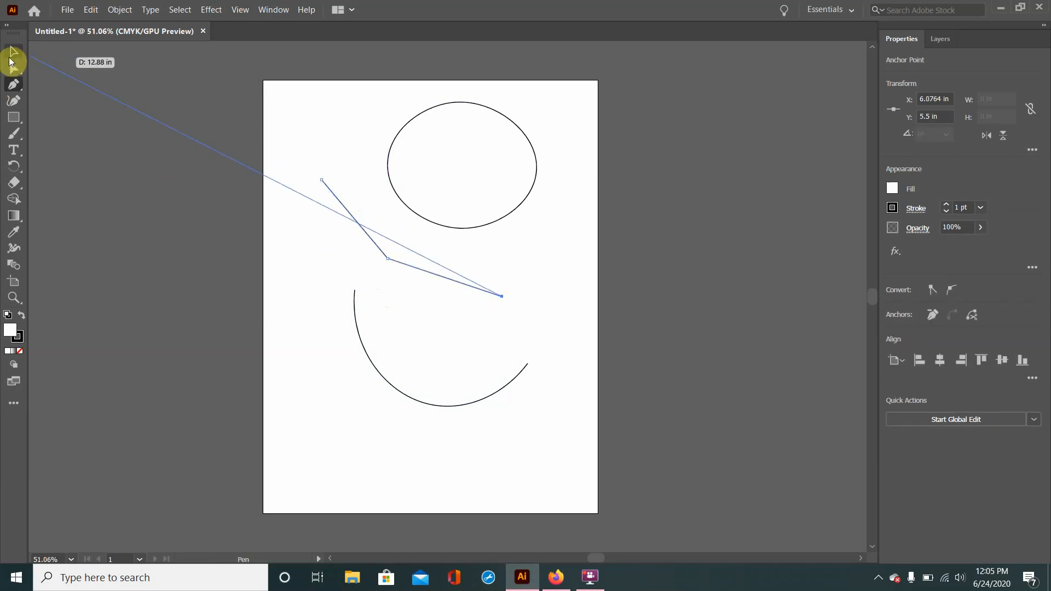
{"action": "left_click", "coordinate": [11, 57]}
{"action": "left_click", "coordinate": [461, 356]}
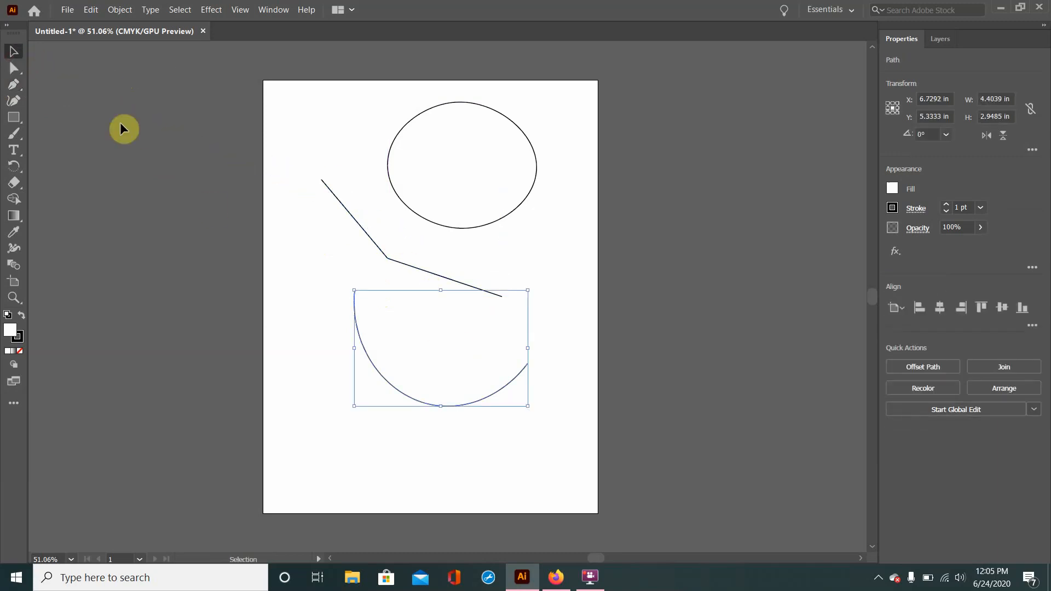
{"action": "left_click", "coordinate": [15, 100]}
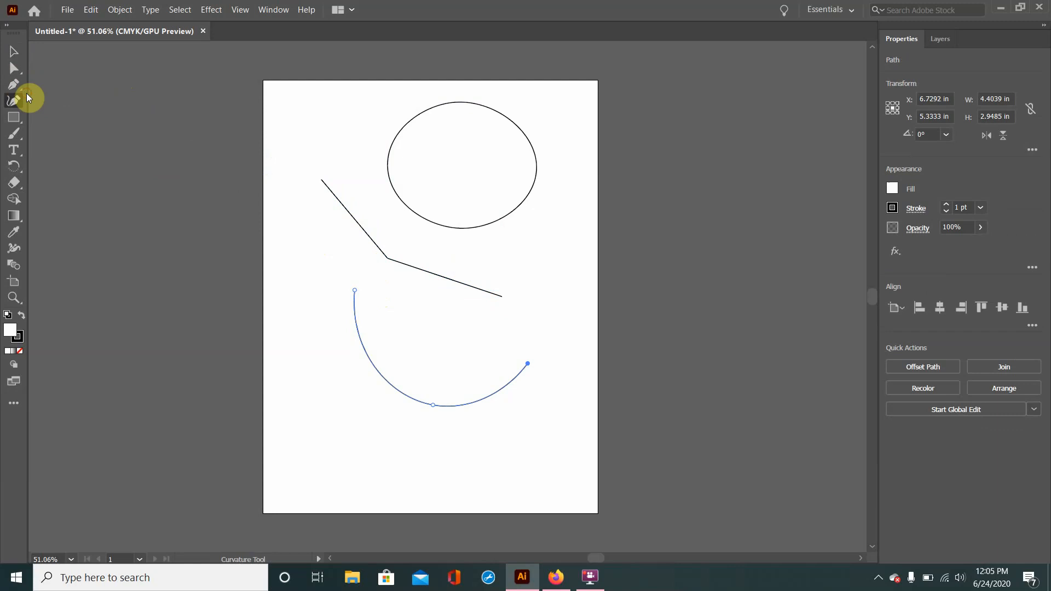
{"action": "left_click", "coordinate": [14, 83]}
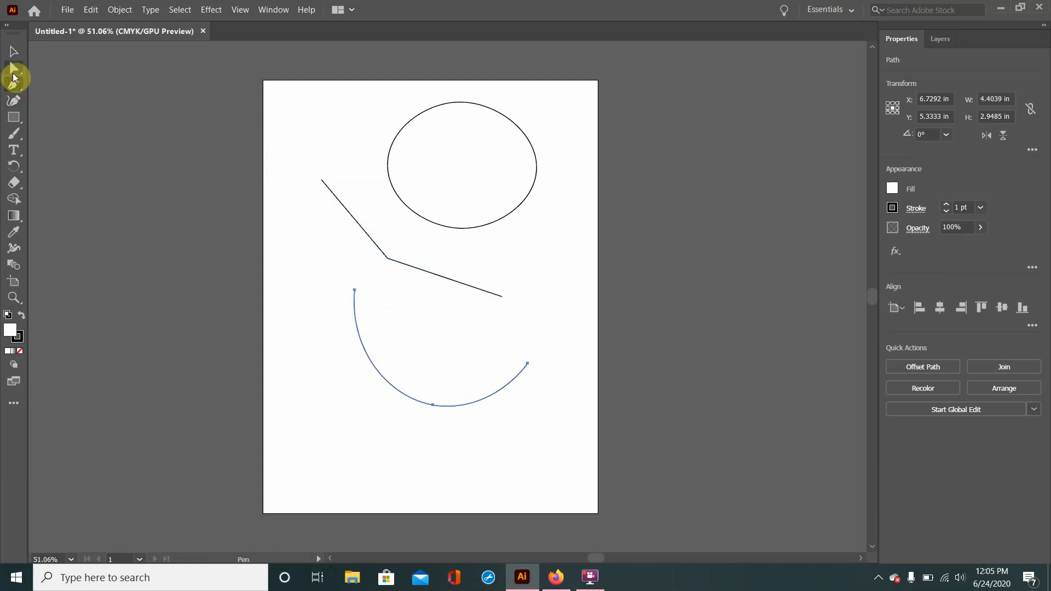
Delete the middle anchor of the two-segment path with the Pen tool, leaving one straight line
{"action": "left_click", "coordinate": [13, 70]}
{"action": "left_click", "coordinate": [383, 257]}
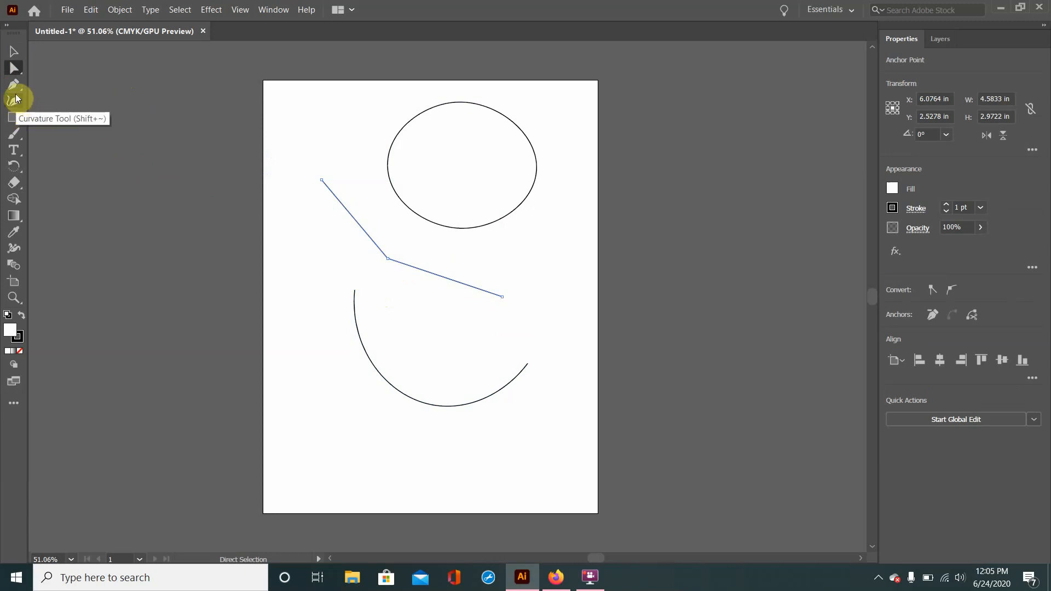
{"action": "left_click", "coordinate": [14, 84]}
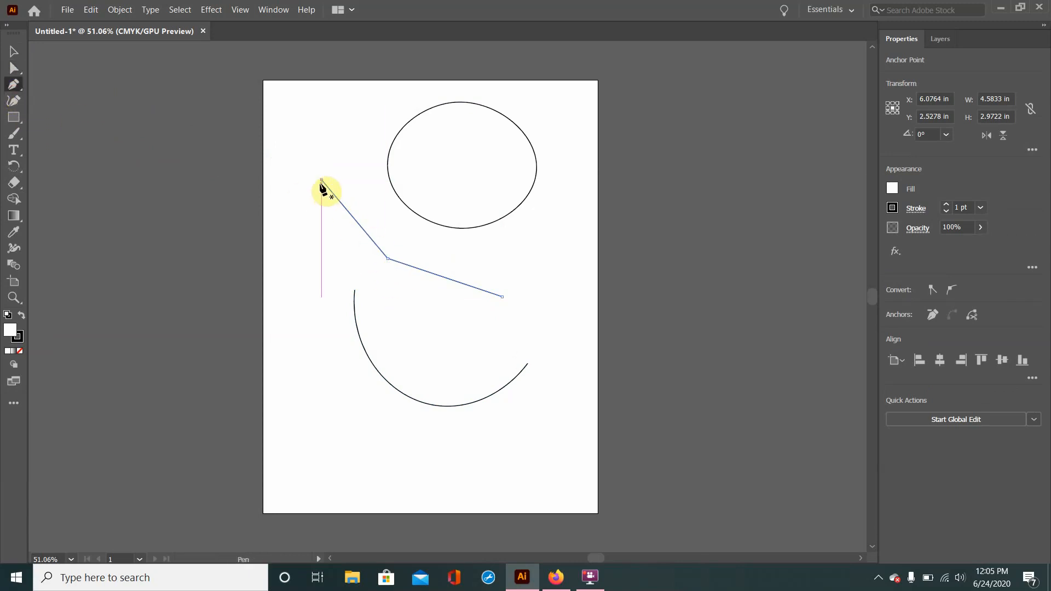
{"action": "left_click", "coordinate": [388, 260]}
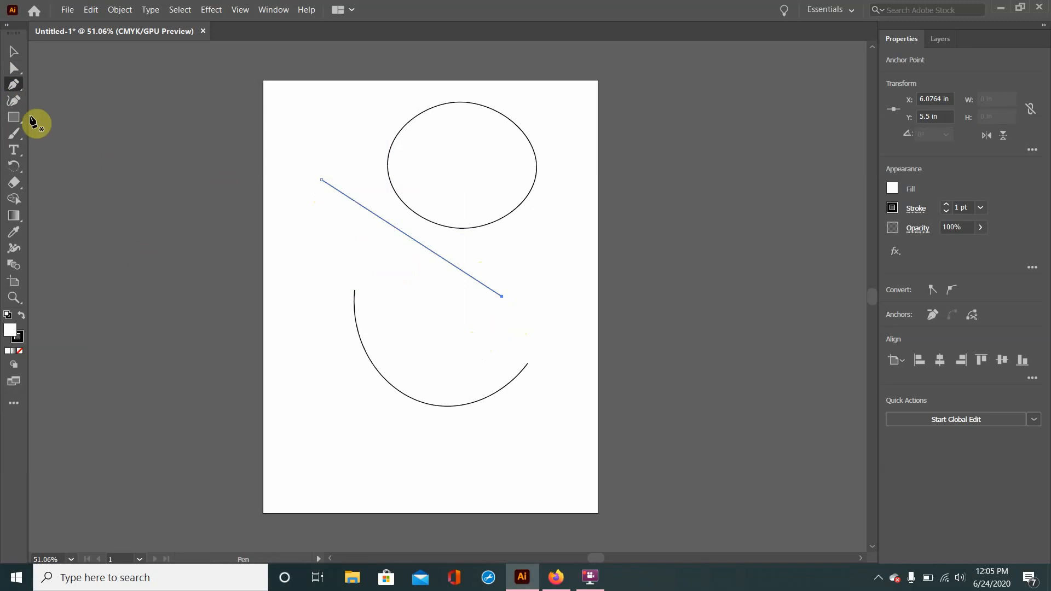
{"action": "right_click", "coordinate": [342, 243]}
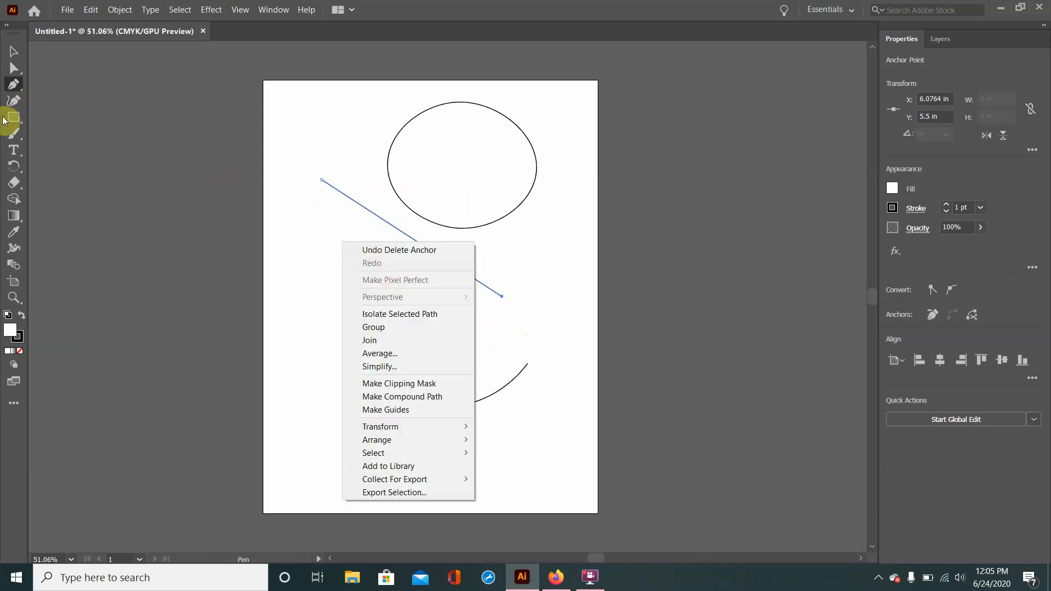
Draw an open three-segment path below the straight line with the Pen tool, ending at about X 4.45 in, Y 6.54 in
{"action": "left_click", "coordinate": [304, 214]}
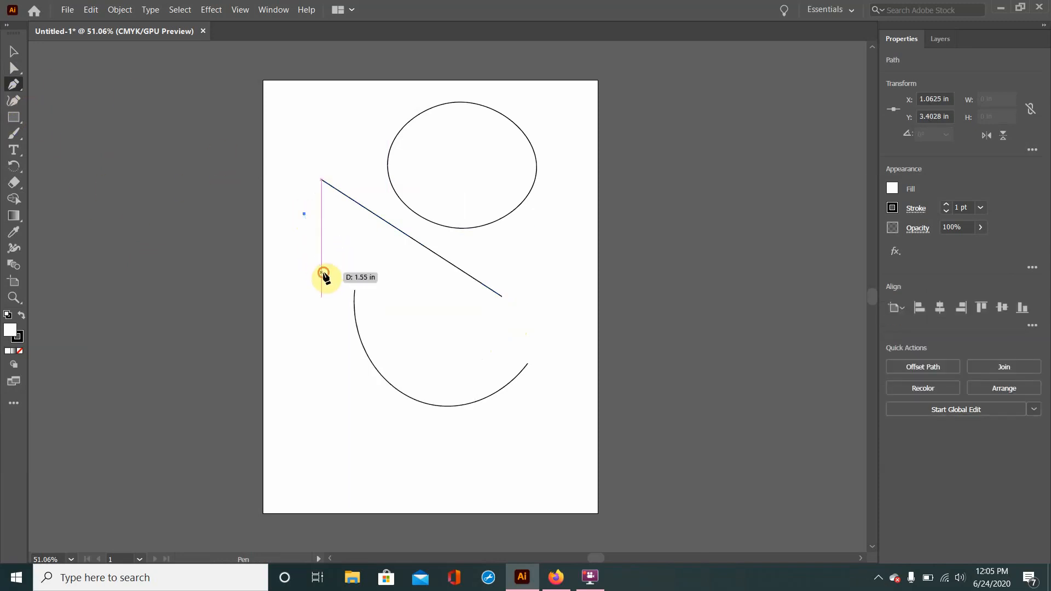
{"action": "left_click", "coordinate": [321, 273]}
{"action": "left_click", "coordinate": [387, 286]}
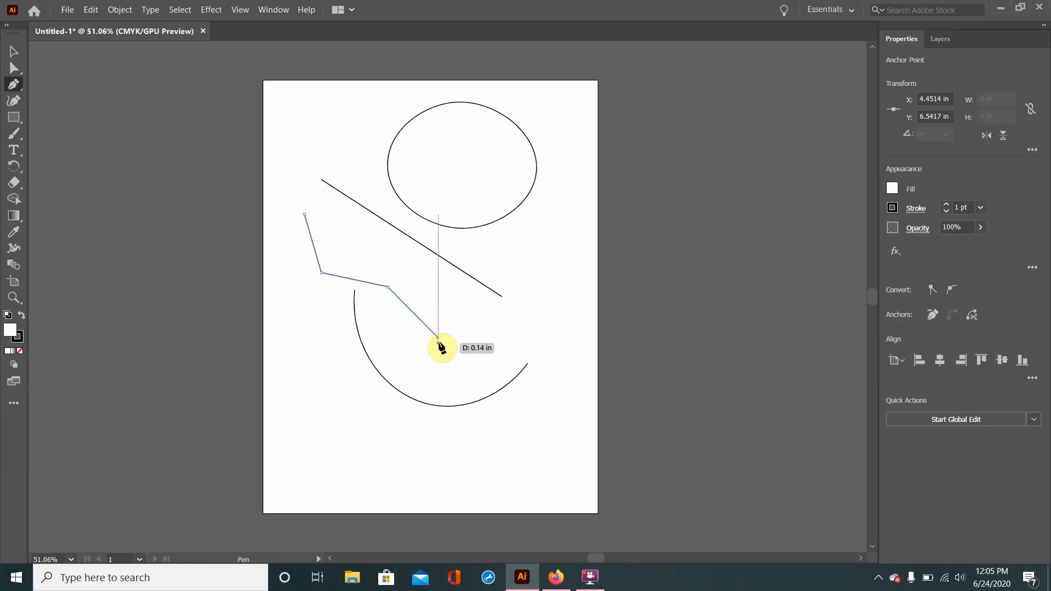
{"action": "left_click", "coordinate": [438, 336]}
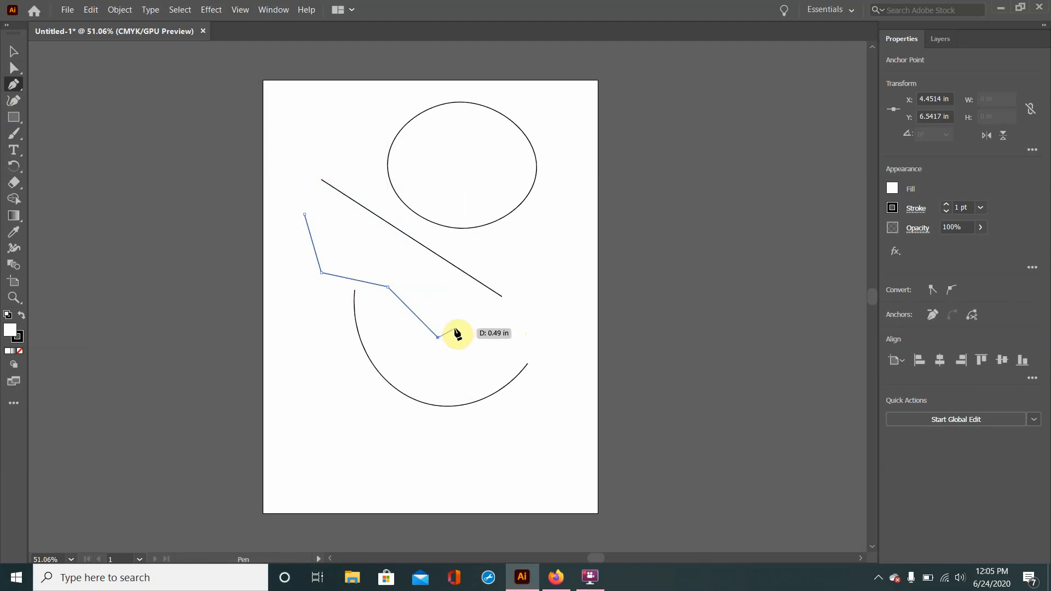
Remove the third anchor of the path being drawn and continue the path to about X 5.80 in, Y 6.11 in
{"action": "left_click", "coordinate": [387, 286]}
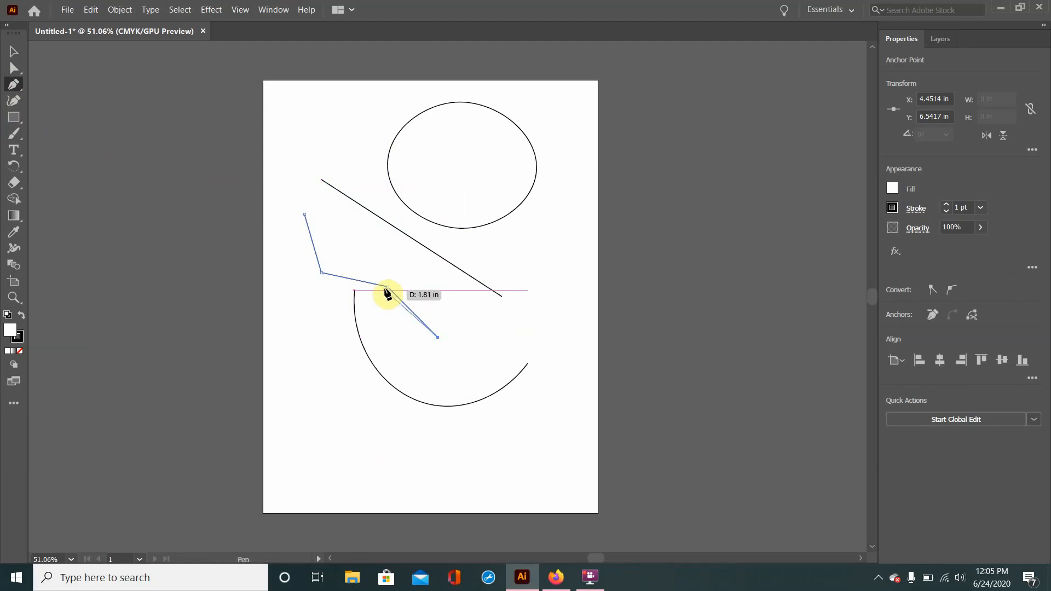
{"action": "left_click", "coordinate": [491, 321]}
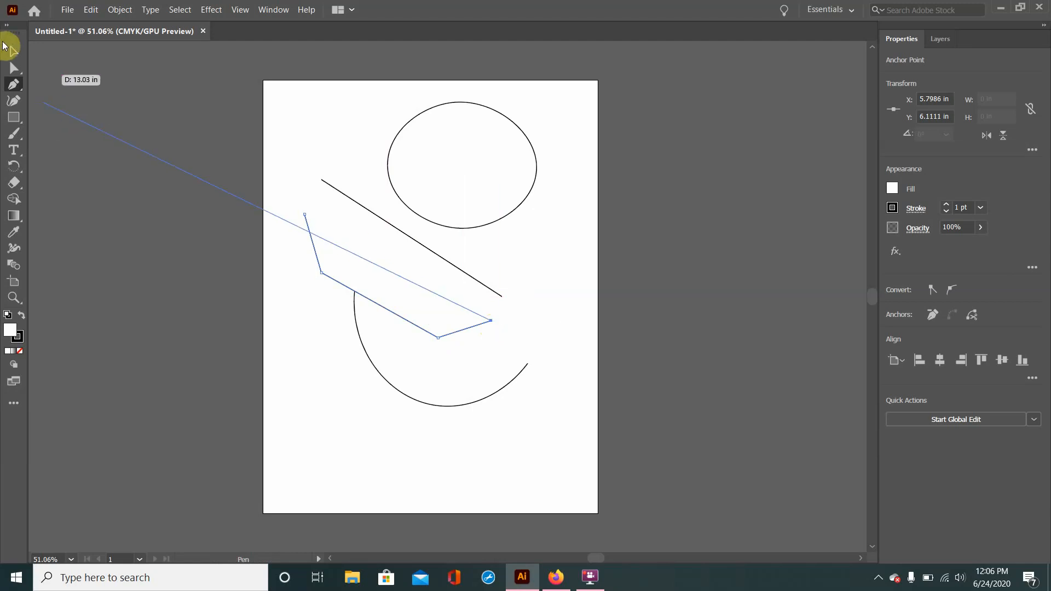
Extend the open path with a curved segment to about X 6.94 in, Y 4.71 in using the Curvature tool
{"action": "left_click", "coordinate": [14, 103]}
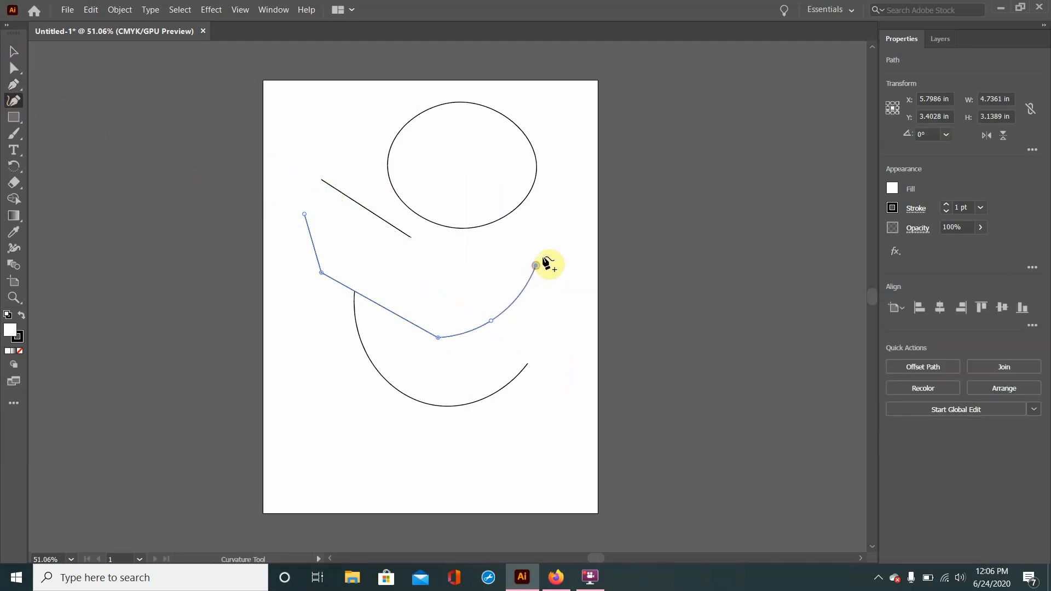
Continue the path from its curved end to about X 7.03 in, Y 4.21 in with the Pen tool and close it at its starting anchor
{"action": "left_click", "coordinate": [15, 82]}
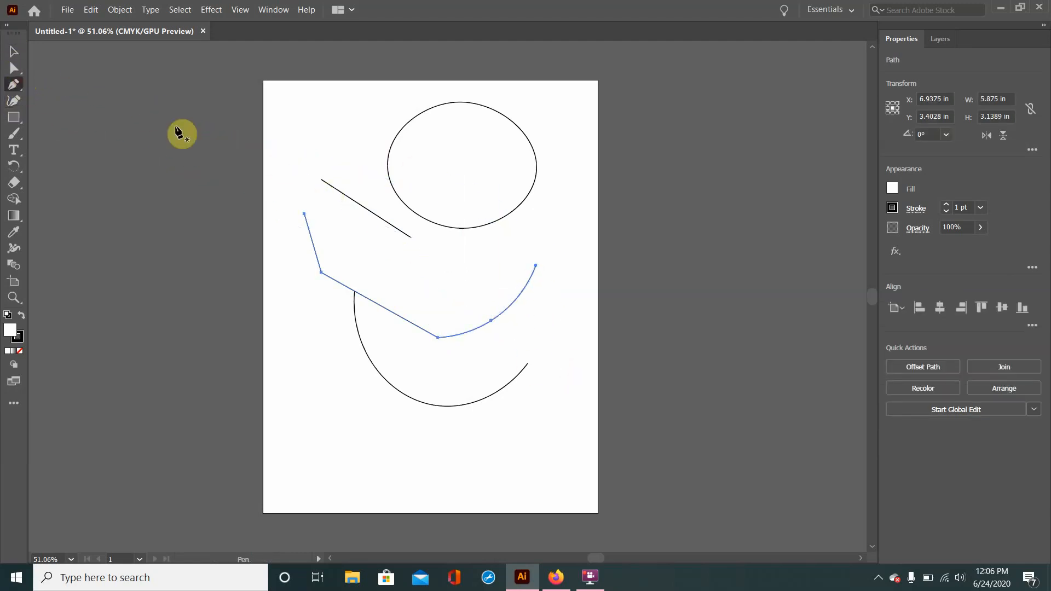
{"action": "left_click", "coordinate": [535, 265]}
{"action": "left_click", "coordinate": [539, 245]}
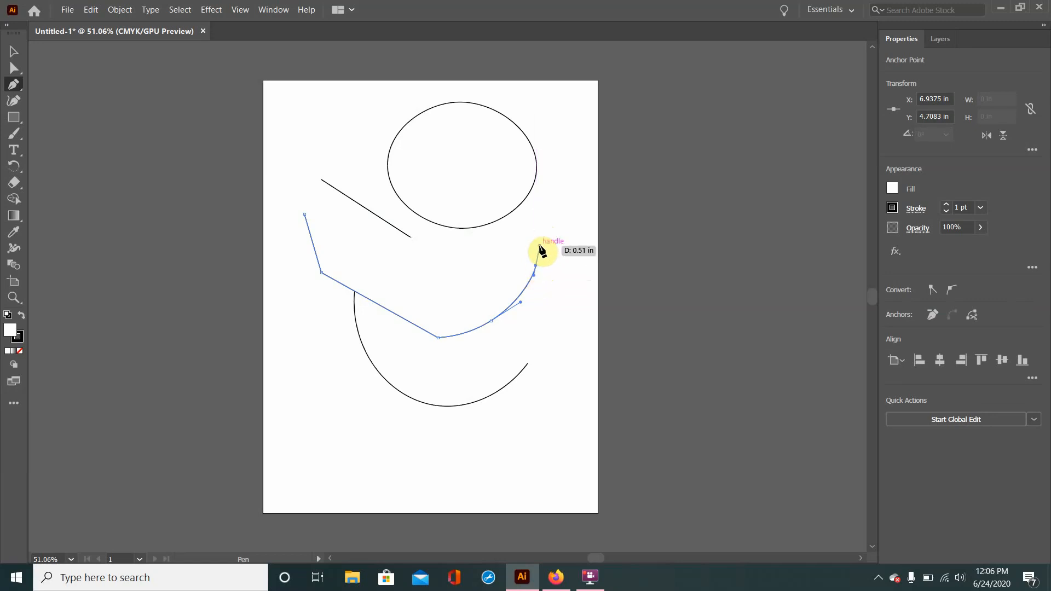
{"action": "left_click", "coordinate": [539, 245]}
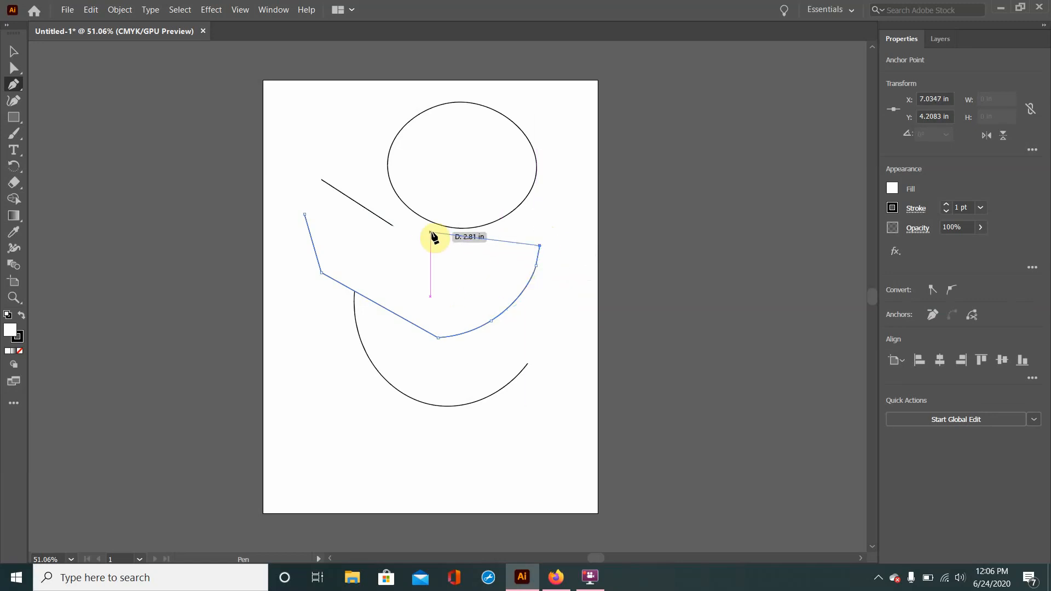
{"action": "left_click", "coordinate": [305, 214]}
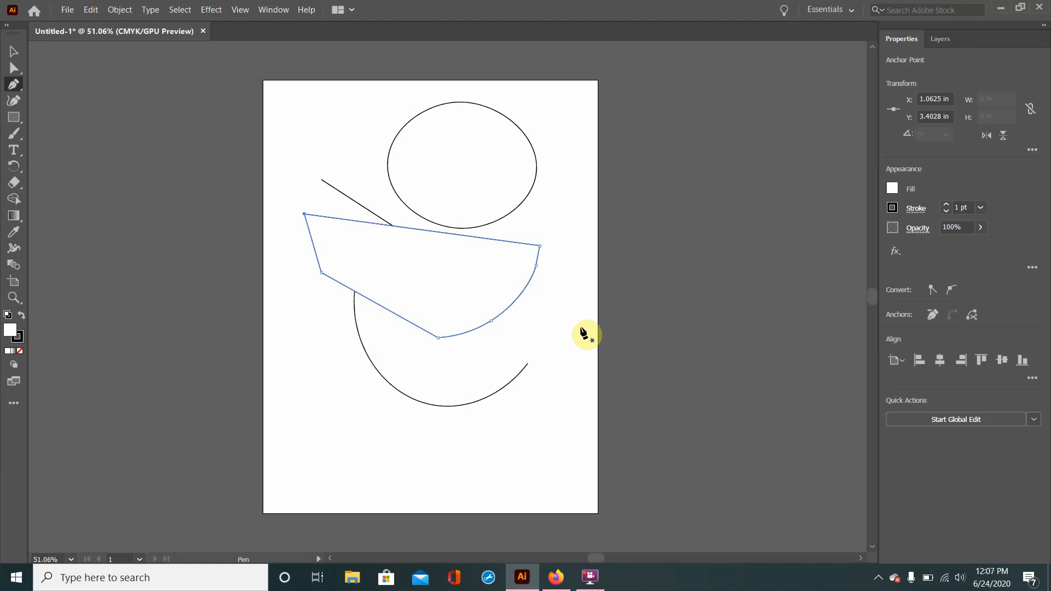
{"action": "key", "text": "ctrl"}
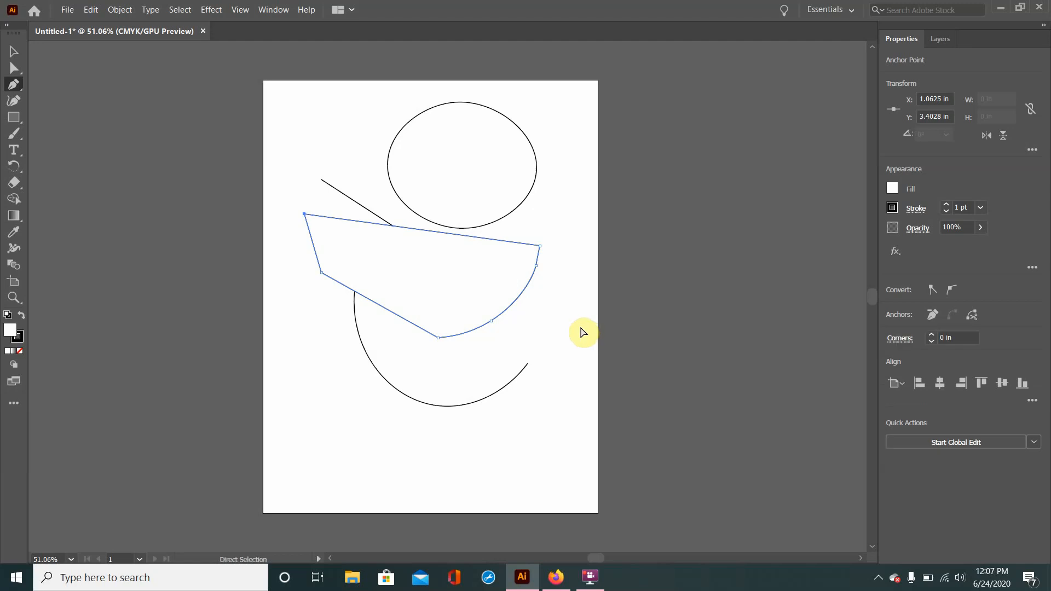